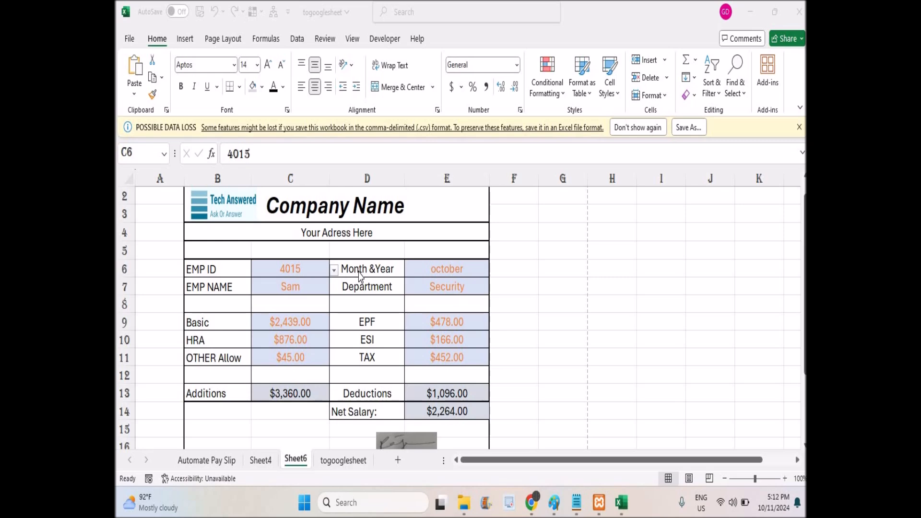
- Select three different employee IDs in turn from the EMP ID dropdown in cell C6 to test the pay slip
{"action": "left_click", "coordinate": [334, 272]}
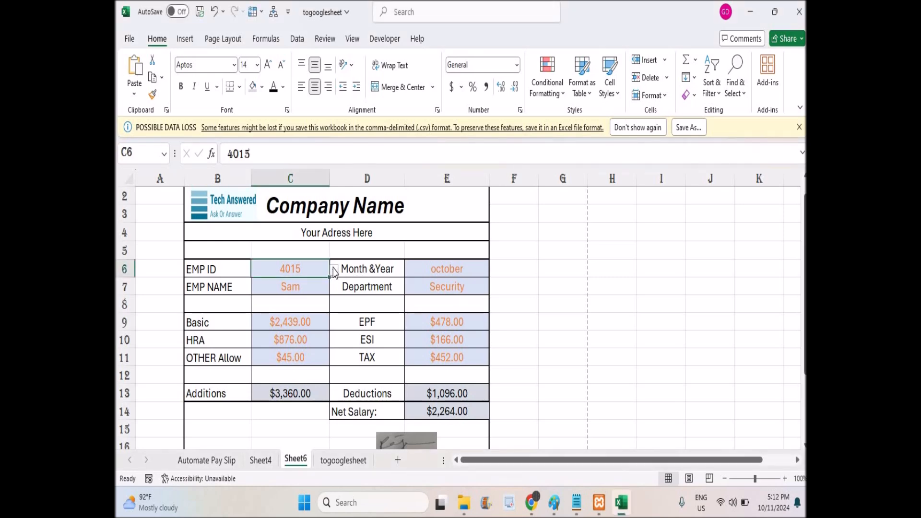
{"action": "left_click", "coordinate": [334, 272]}
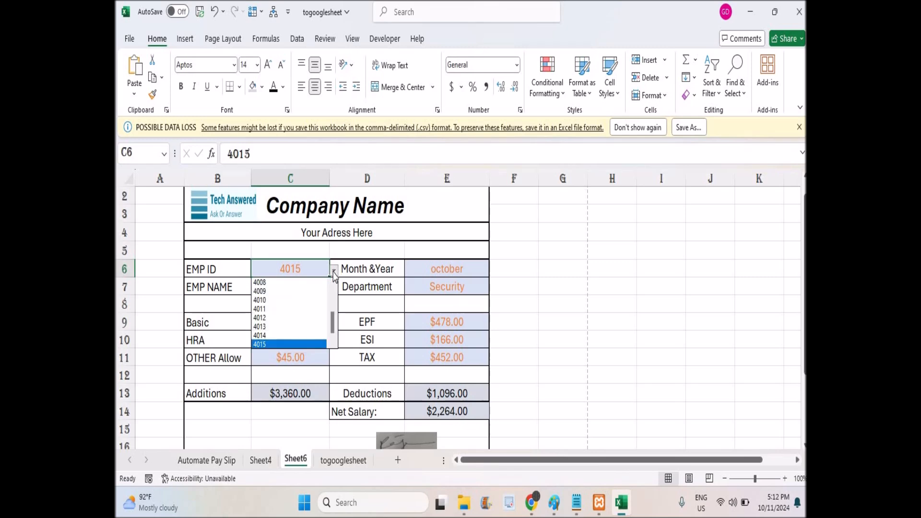
{"action": "left_click", "coordinate": [262, 320]}
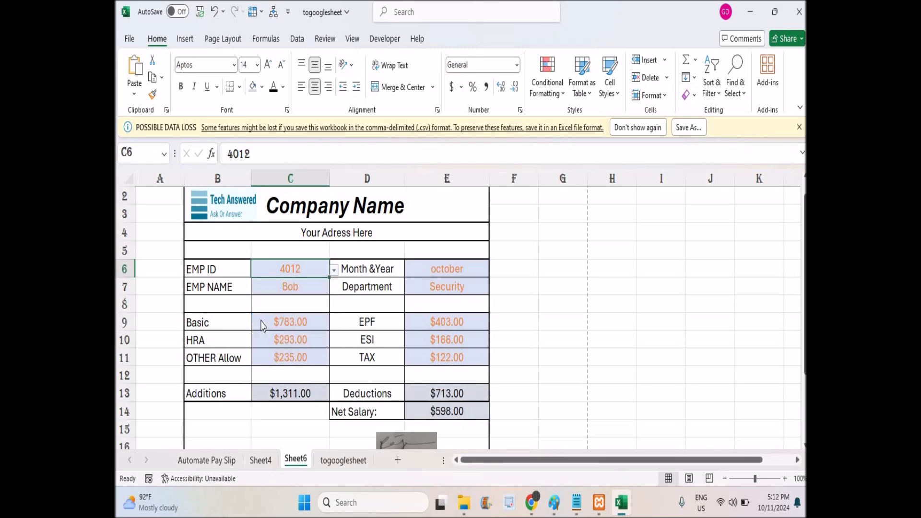
{"action": "left_click", "coordinate": [334, 271]}
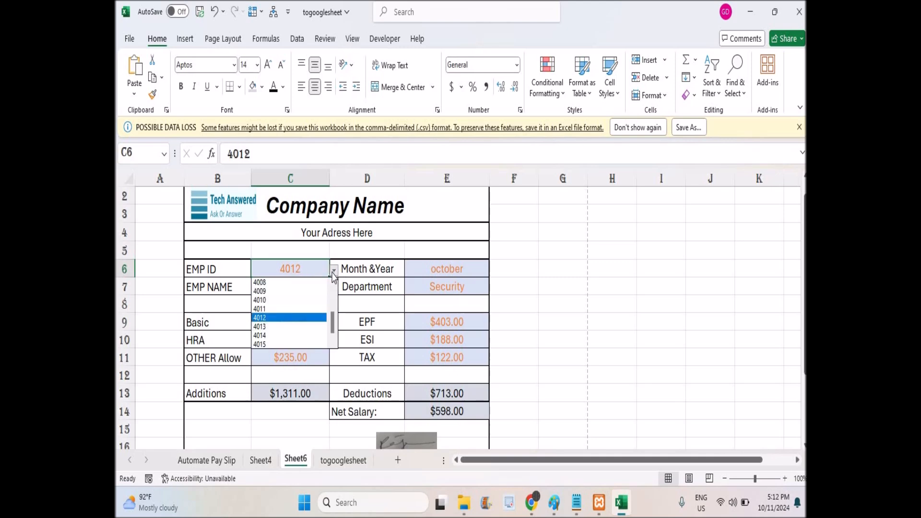
{"action": "left_click", "coordinate": [273, 291]}
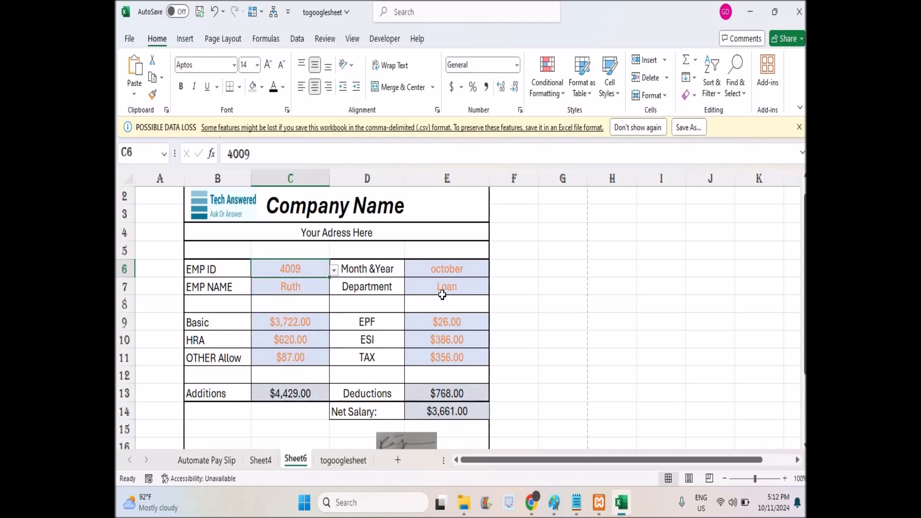
{"action": "left_click", "coordinate": [334, 271]}
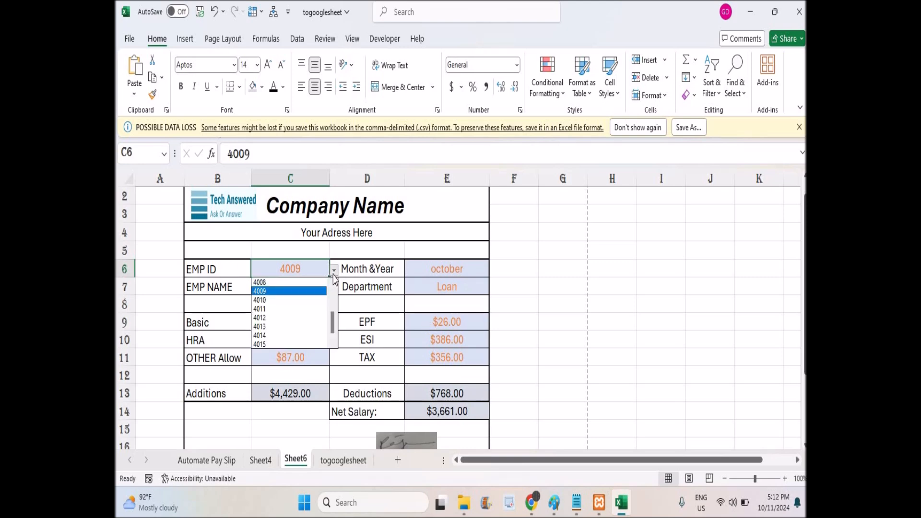
{"action": "left_click", "coordinate": [276, 327]}
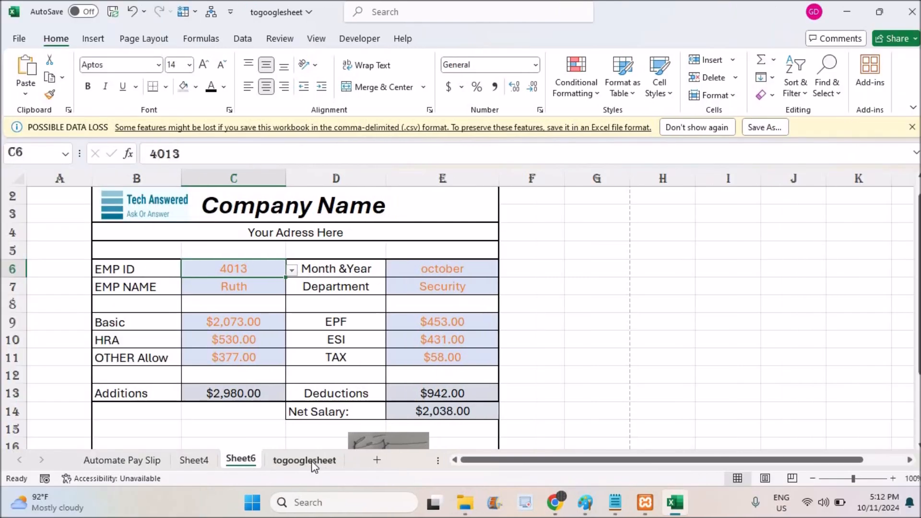
- Check the employee records on the togooglesheet sheet and select the Loan department employee Eve's ID in cell C6 of Sheet6
{"action": "left_click", "coordinate": [313, 461]}
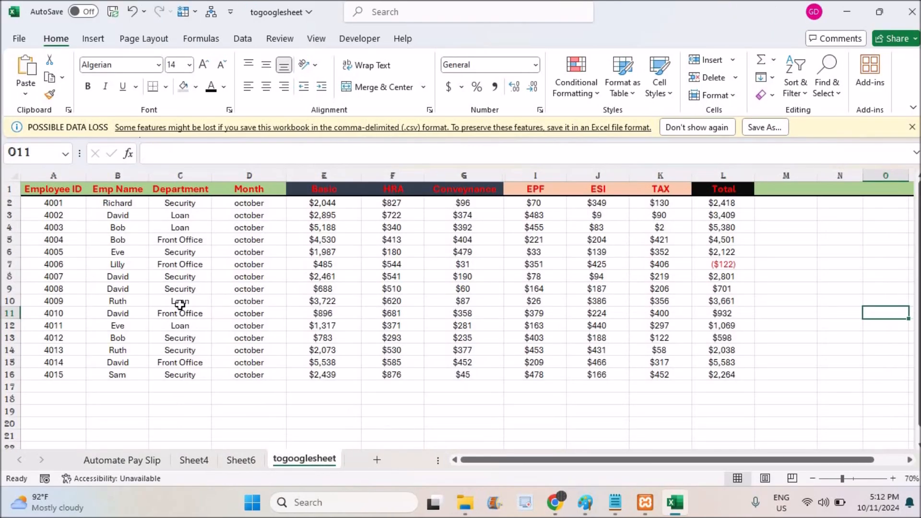
{"action": "left_click", "coordinate": [242, 460]}
{"action": "left_click", "coordinate": [292, 270]}
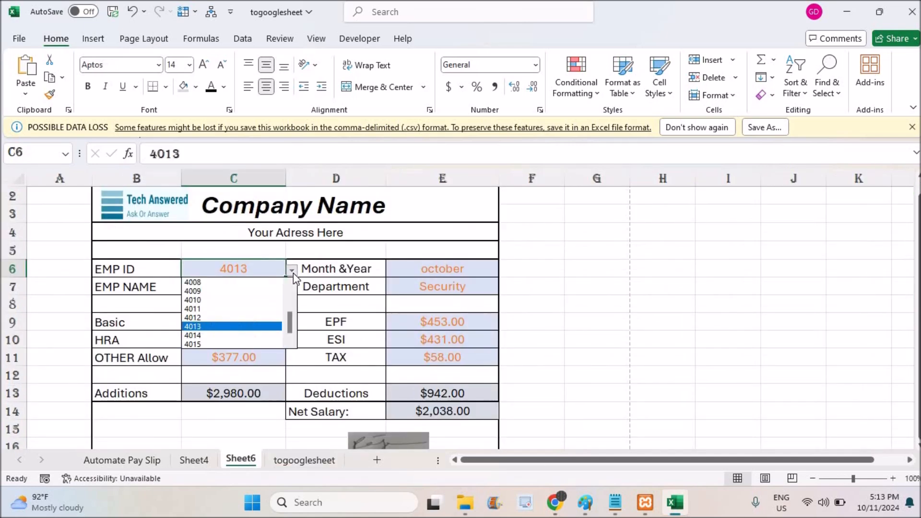
{"action": "left_click", "coordinate": [222, 309]}
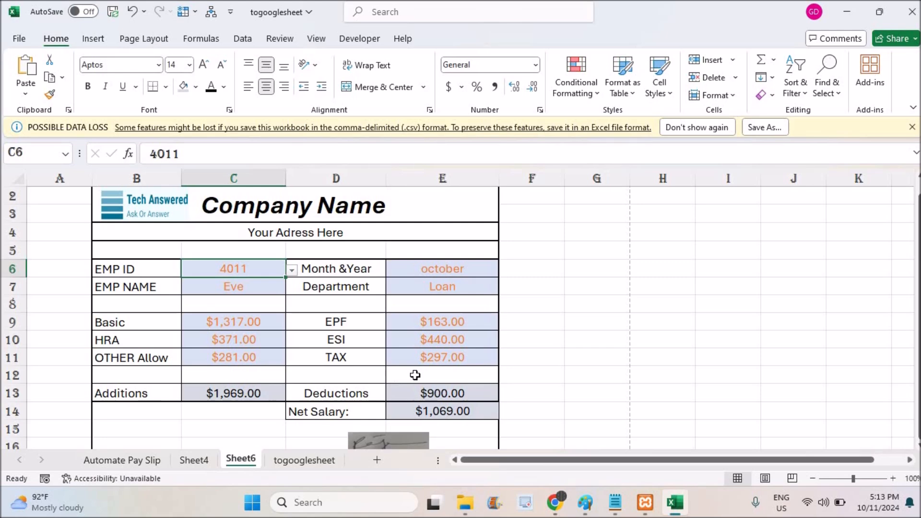
- Enter the label EMP ID in cell F6 and widen column G to about 14.73
{"action": "left_click", "coordinate": [610, 270]}
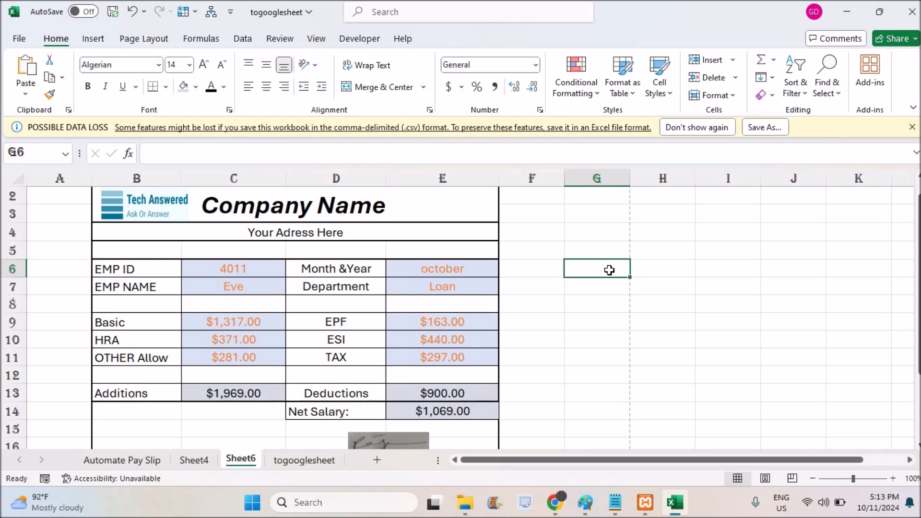
{"action": "left_click", "coordinate": [550, 269]}
{"action": "type", "text": "EMP ID"}
{"action": "left_click", "coordinate": [595, 267]}
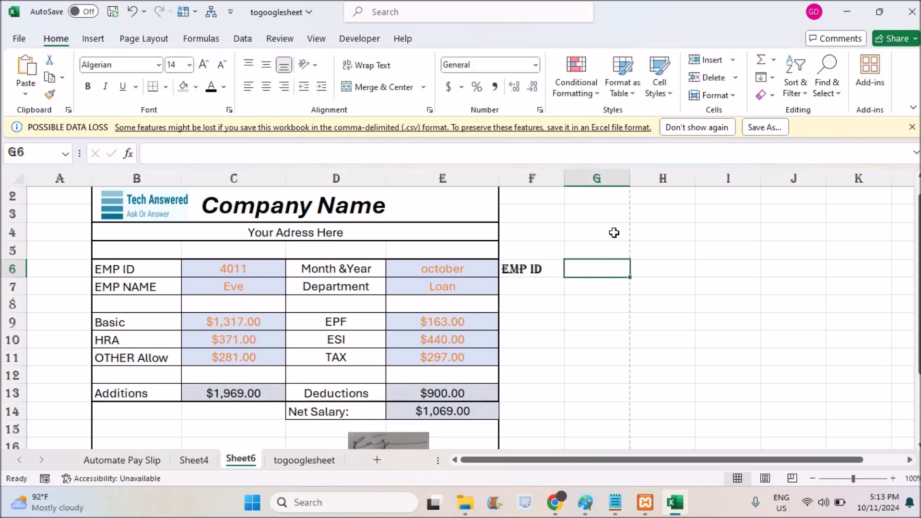
{"action": "left_click_drag", "start_coordinate": [633, 173], "coordinate": [680, 173]}
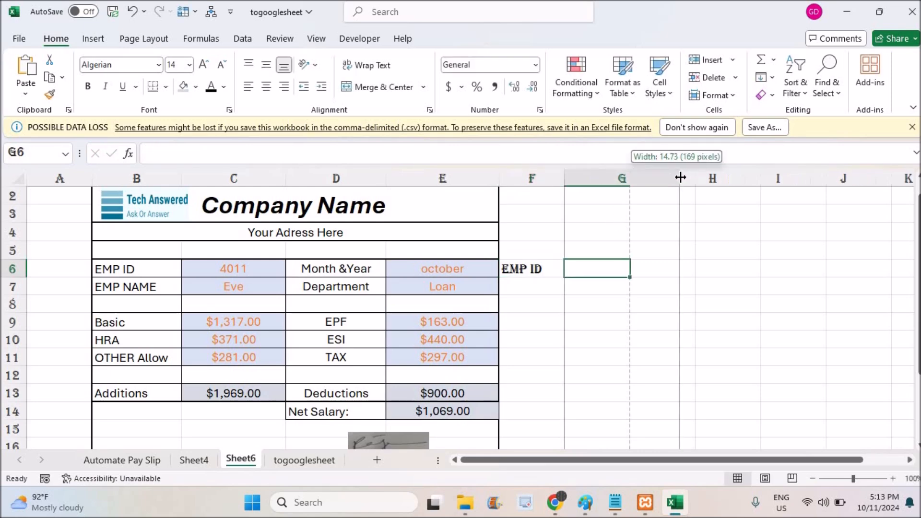
{"action": "left_click", "coordinate": [726, 271]}
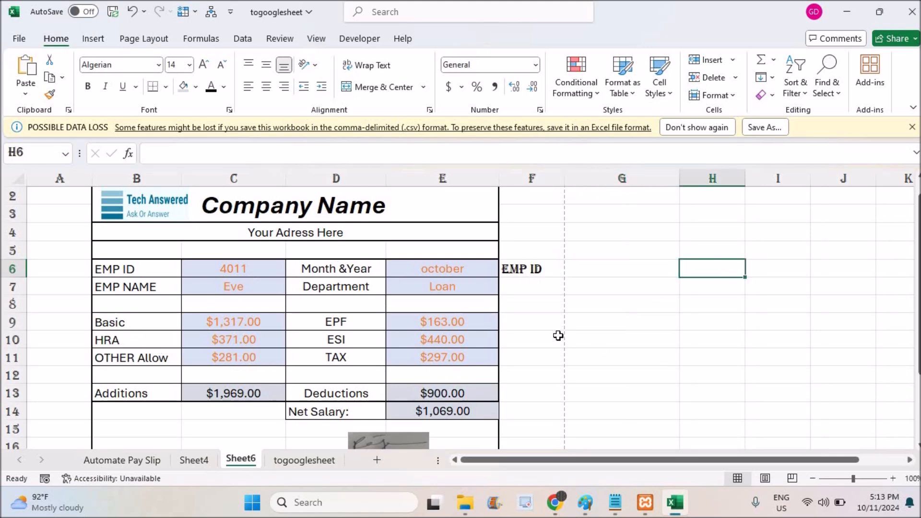
- Enter the label BASIC in cell F9, level with the pay slip's Basic row
{"action": "left_click", "coordinate": [545, 320]}
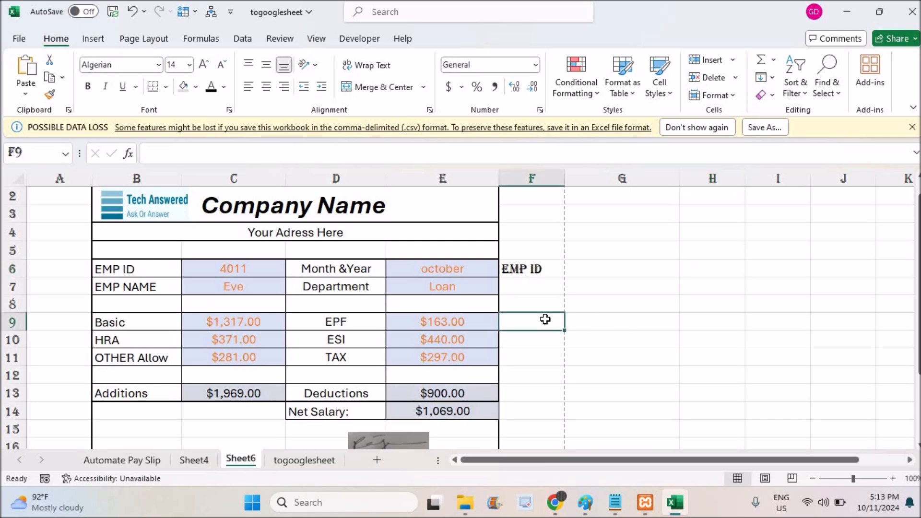
{"action": "type", "text": "BASIC"}
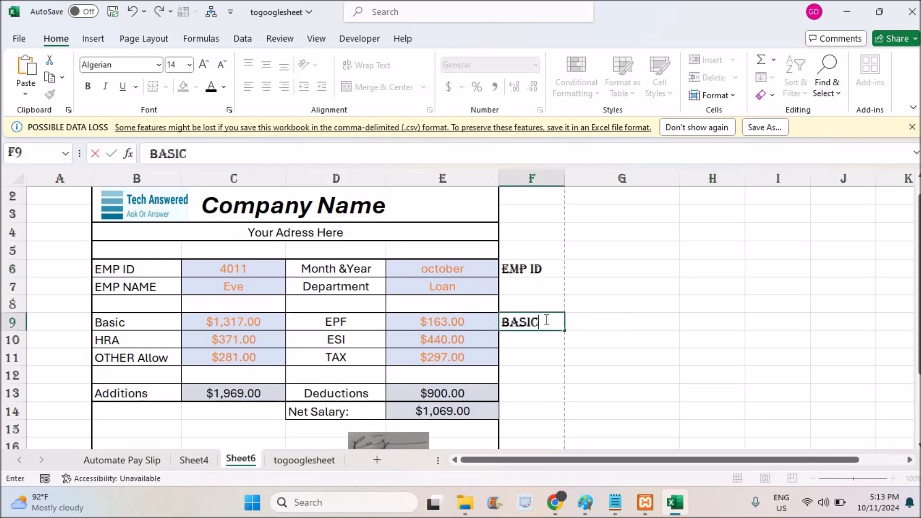
{"action": "left_click", "coordinate": [603, 324]}
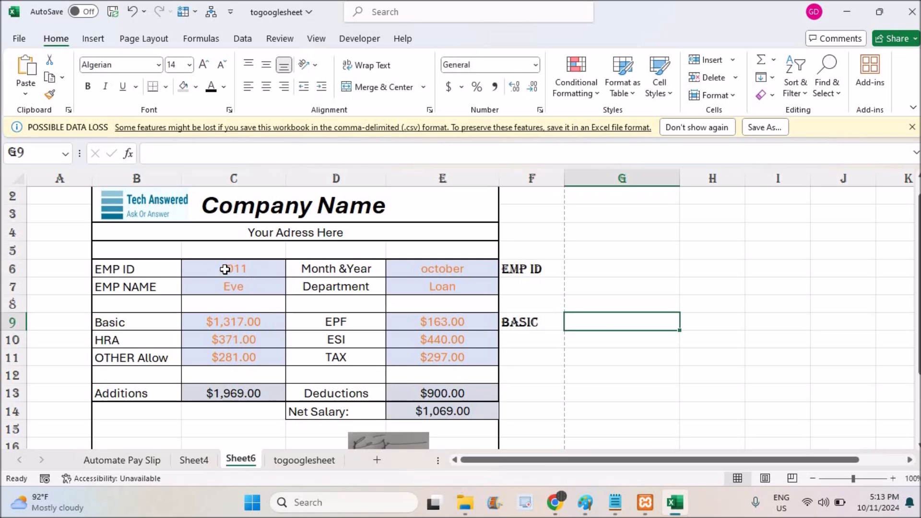
- Examine how the pay slip employee's ID and Basic amount line up in row 12 of the togooglesheet sheet, and return to Sheet6
{"action": "left_click", "coordinate": [585, 274]}
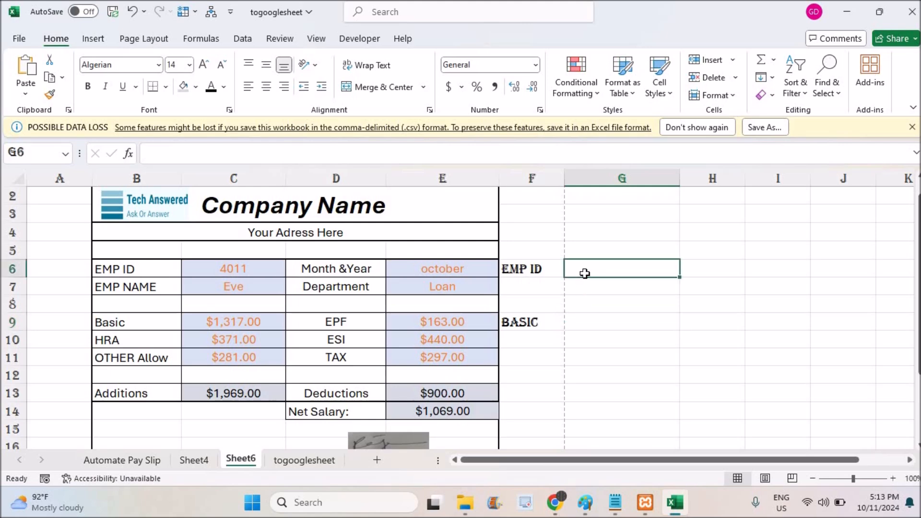
{"action": "left_click", "coordinate": [583, 324]}
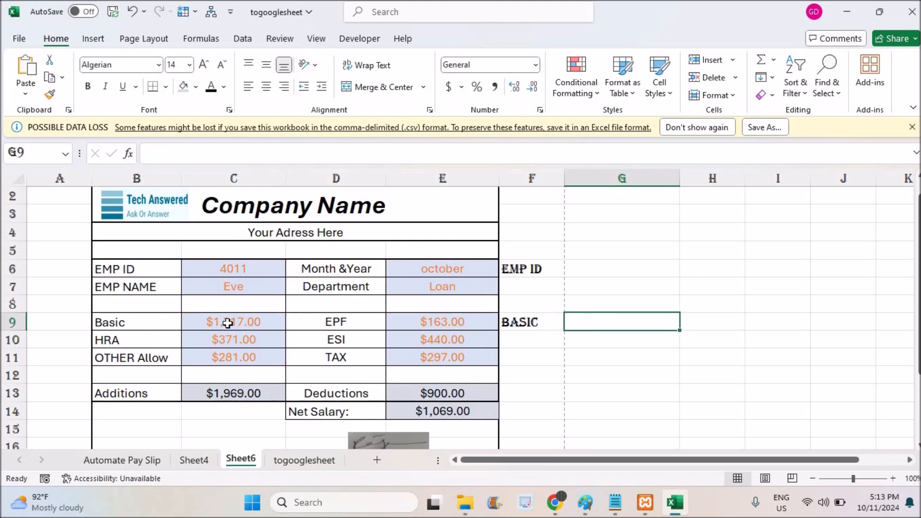
{"action": "left_click", "coordinate": [298, 462]}
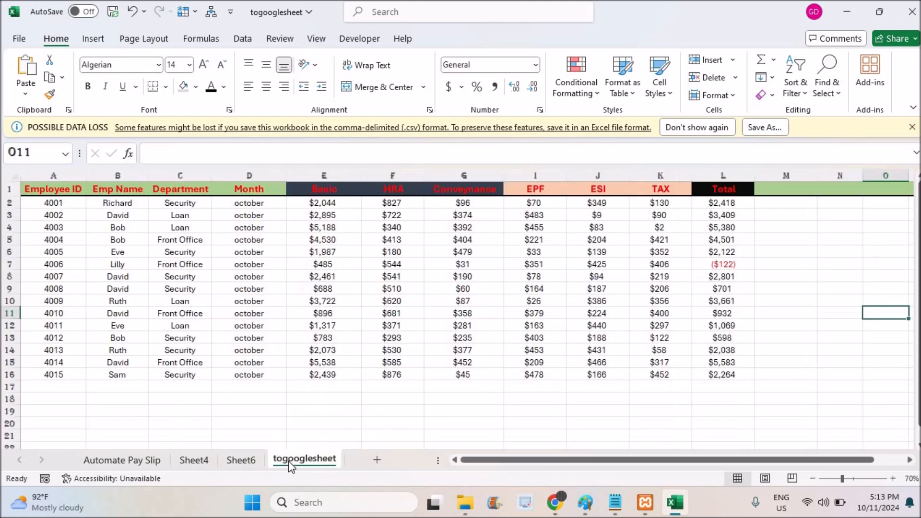
{"action": "left_click", "coordinate": [62, 325]}
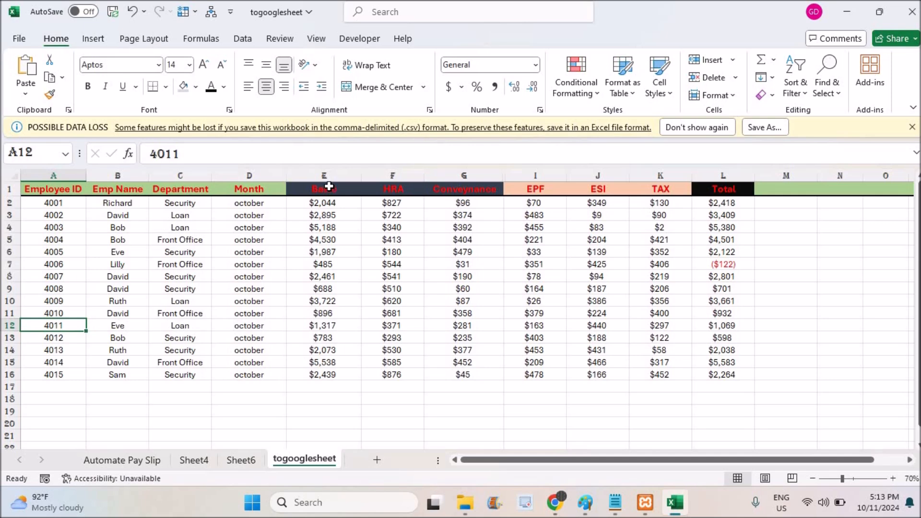
{"action": "left_click", "coordinate": [2, 326]}
{"action": "left_click", "coordinate": [323, 325]}
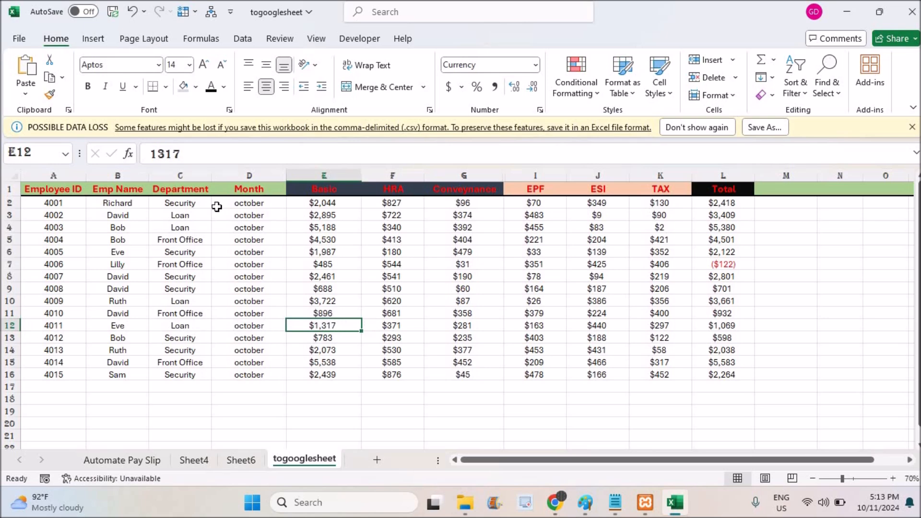
{"action": "left_click", "coordinate": [237, 462]}
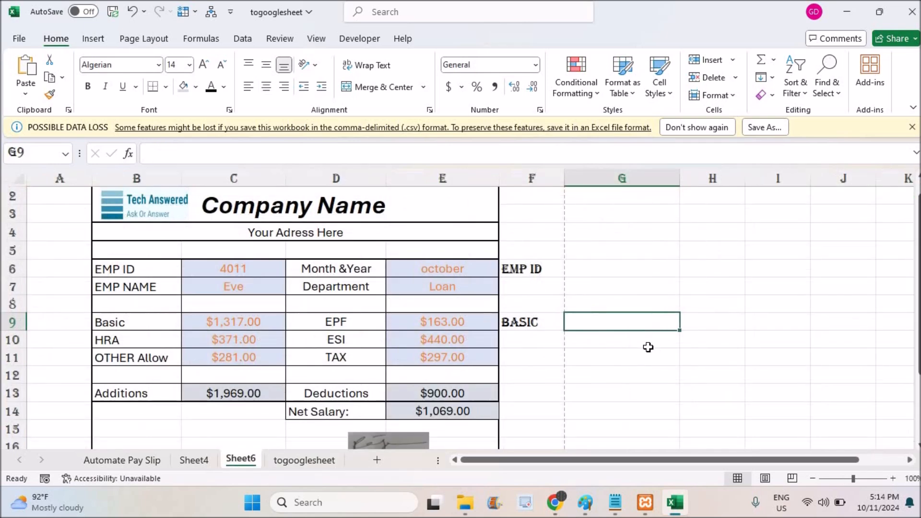
- Apply outside borders to the empty cells G6 and G9 beside the EMP ID and BASIC labels
{"action": "left_click", "coordinate": [594, 274]}
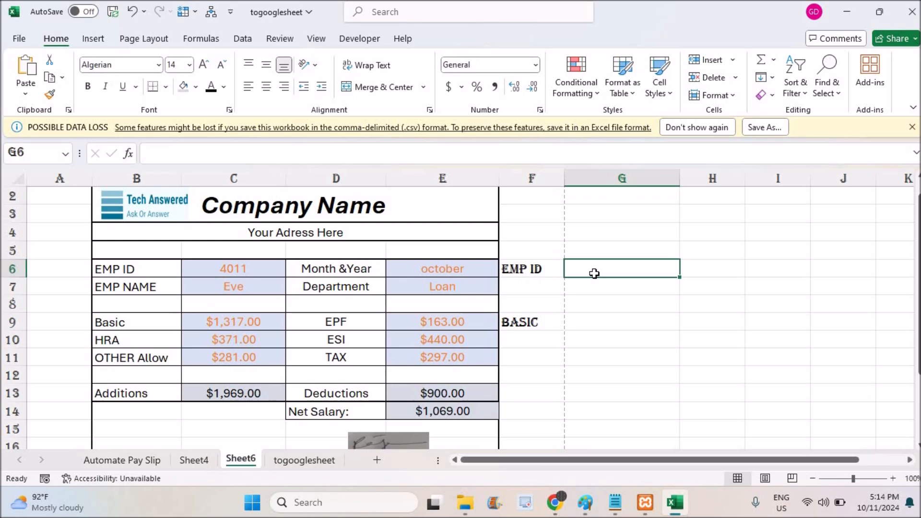
{"action": "left_click", "coordinate": [166, 87]}
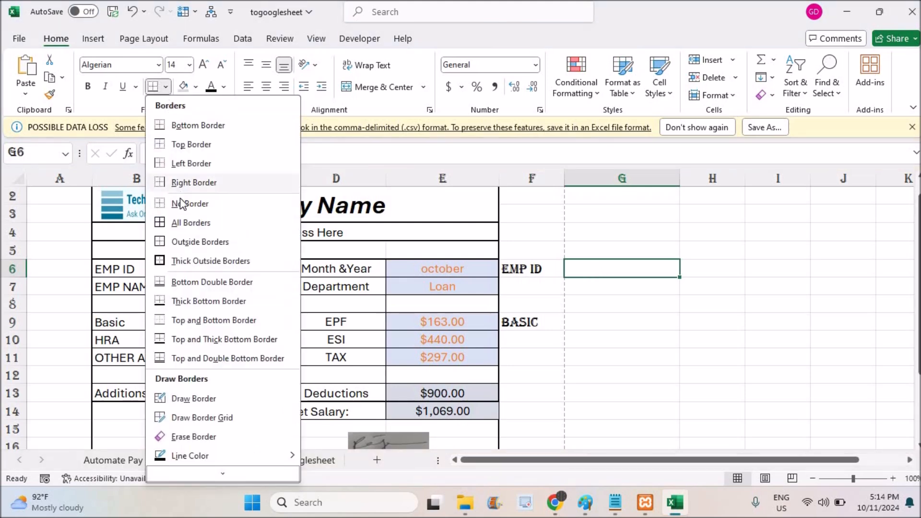
{"action": "left_click", "coordinate": [191, 242]}
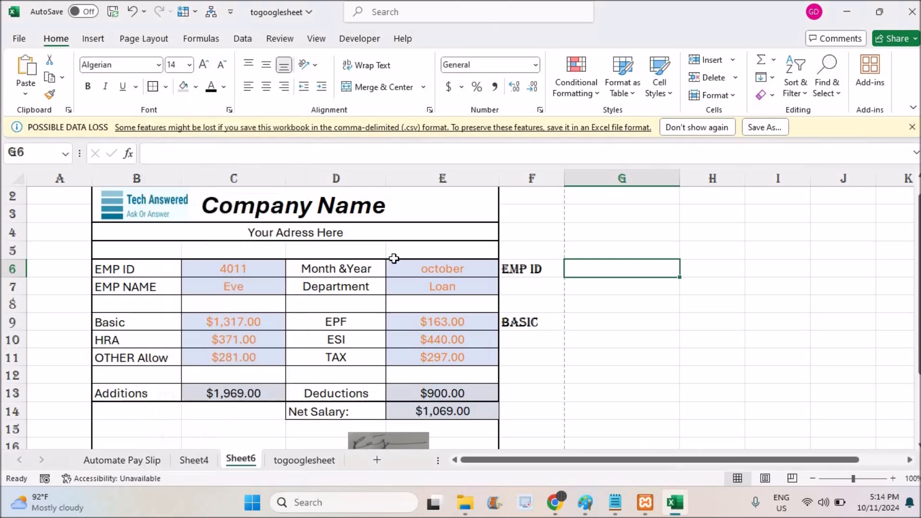
{"action": "left_click", "coordinate": [601, 324]}
{"action": "left_click", "coordinate": [165, 87]}
{"action": "left_click", "coordinate": [194, 243]}
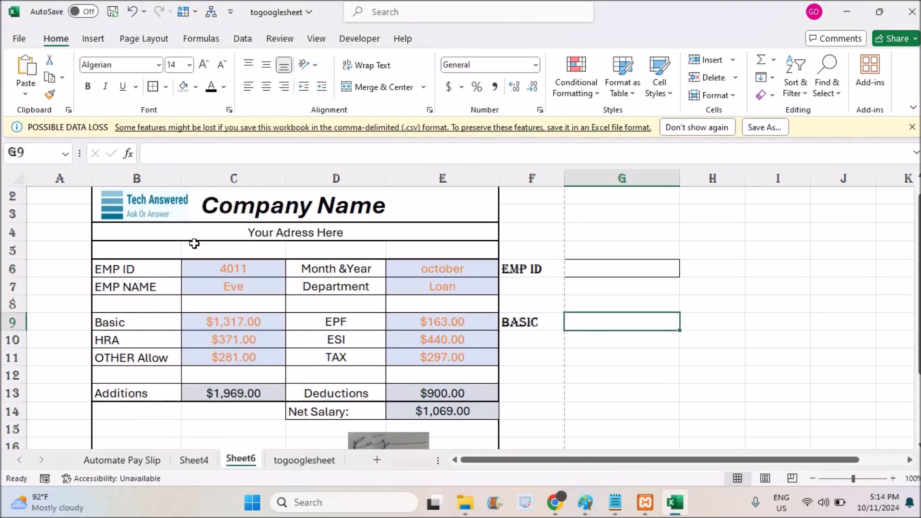
- Start a data validation rule for cell G6 and set its allowed values to List
{"action": "left_click", "coordinate": [648, 272]}
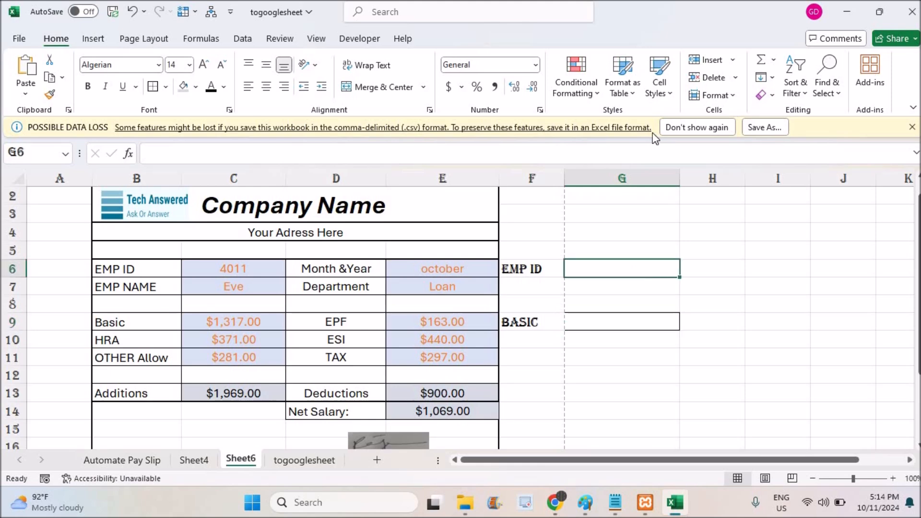
{"action": "left_click", "coordinate": [243, 39]}
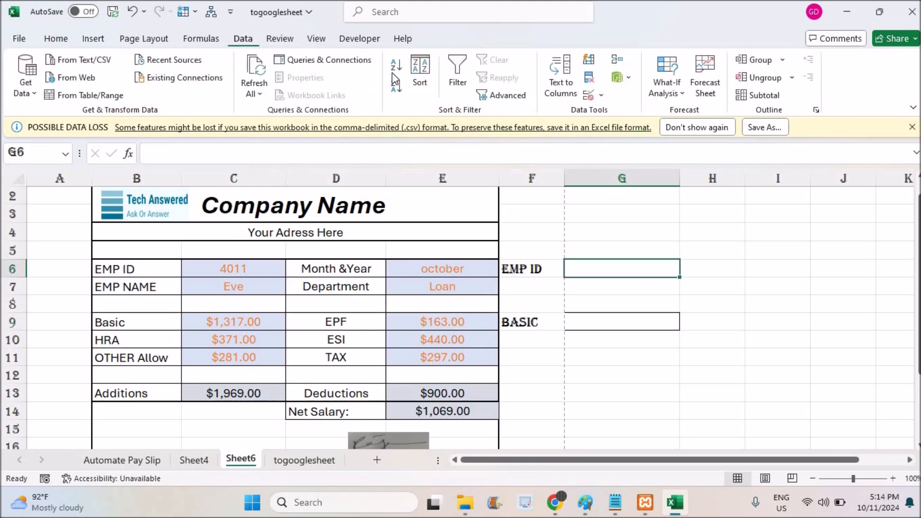
{"action": "left_click", "coordinate": [601, 96]}
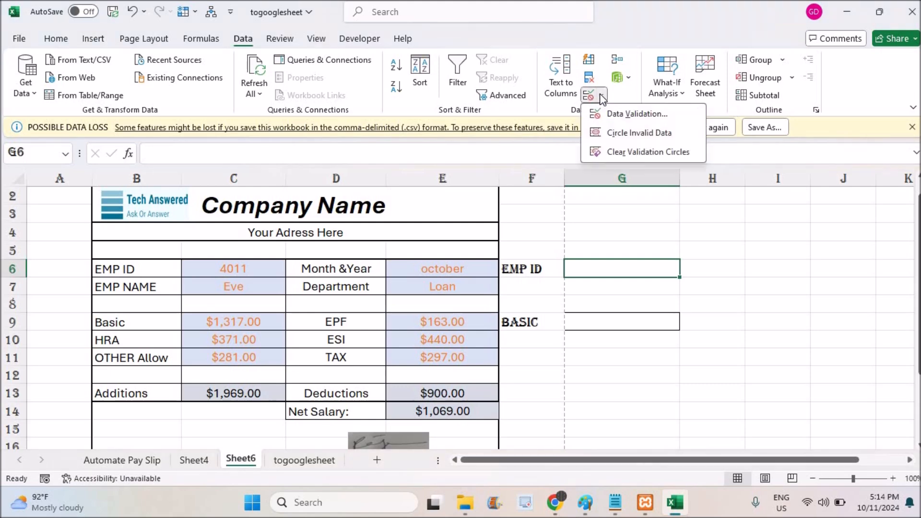
{"action": "left_click", "coordinate": [620, 116]}
{"action": "left_click", "coordinate": [446, 202]}
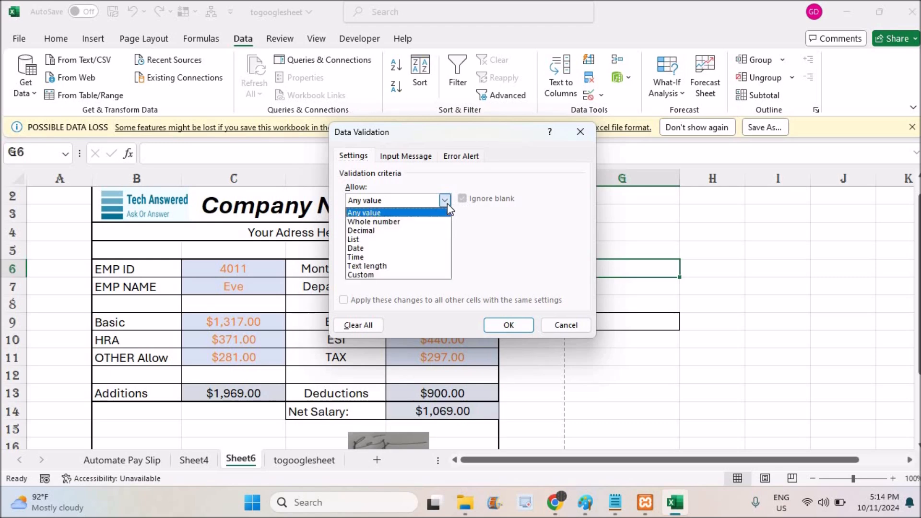
{"action": "left_click", "coordinate": [391, 239]}
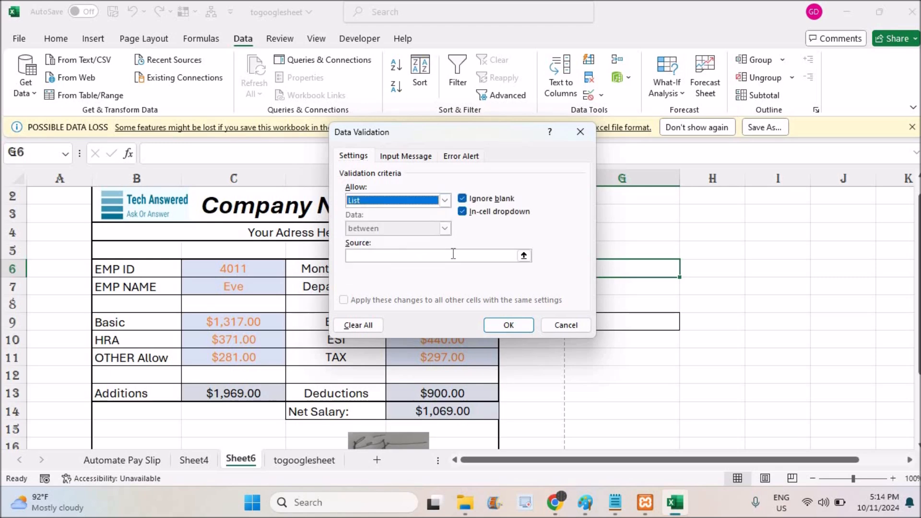
- Set the list source for G6's validation to togooglesheet!$A$2:$A$16 and apply the rule
{"action": "left_click", "coordinate": [524, 255]}
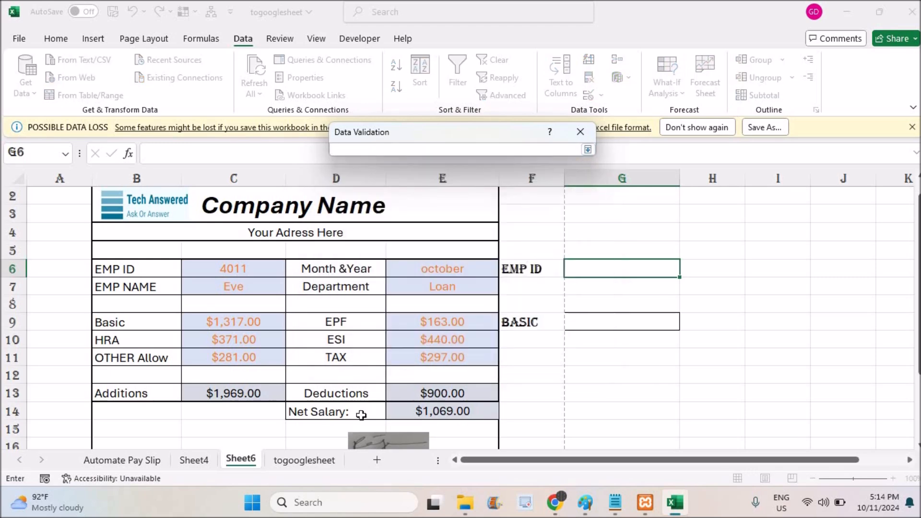
{"action": "left_click", "coordinate": [309, 463]}
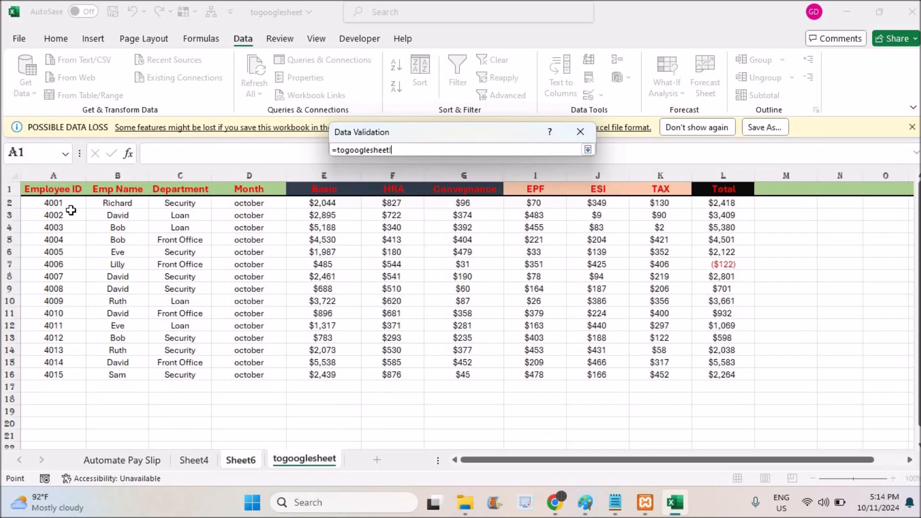
{"action": "left_click_drag", "start_coordinate": [70, 204], "coordinate": [71, 215]}
{"action": "key", "text": "shift+Down"}
{"action": "key", "text": "shift+Down"}
{"action": "key", "text": "shift+Down"}
{"action": "key", "text": "shift+Down"}
{"action": "key", "text": "shift+Down"}
{"action": "key", "text": "shift+Down"}
{"action": "key", "text": "shift+Down"}
{"action": "key", "text": "shift+Down"}
{"action": "key", "text": "shift+Down"}
{"action": "key", "text": "shift+Down"}
{"action": "key", "text": "shift+Down"}
{"action": "key", "text": "shift+Down"}
{"action": "key", "text": "shift+Down"}
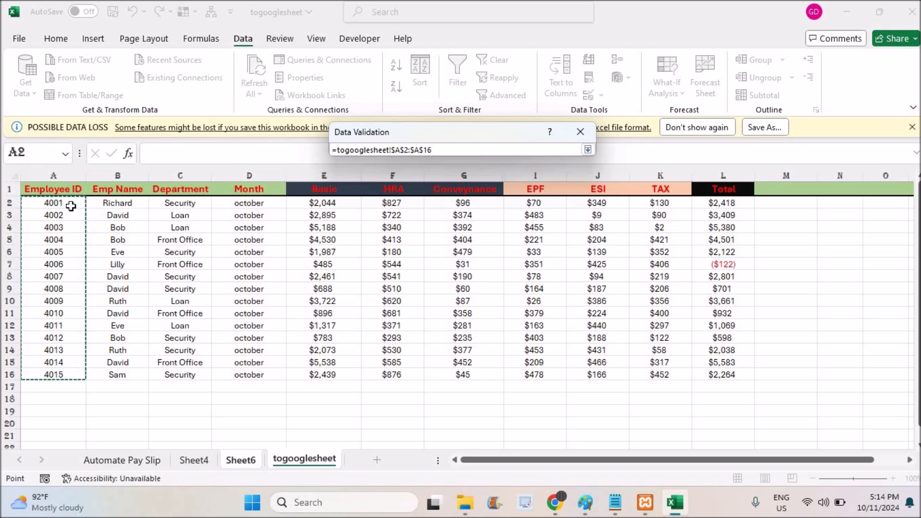
{"action": "left_click", "coordinate": [588, 150]}
{"action": "left_click", "coordinate": [507, 326]}
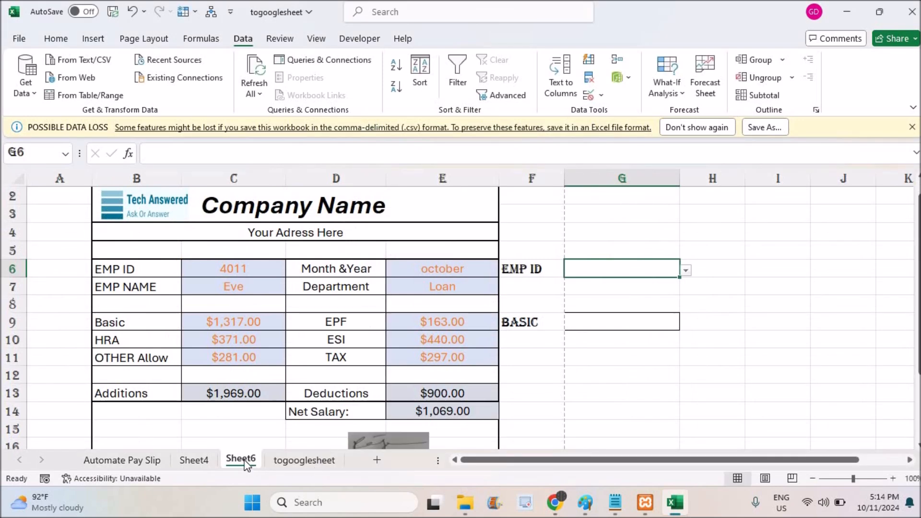
- Test the employee ID dropdown in G6 with the sixth and thirteenth entries, and leave the tenth entry selected
{"action": "left_click", "coordinate": [686, 272]}
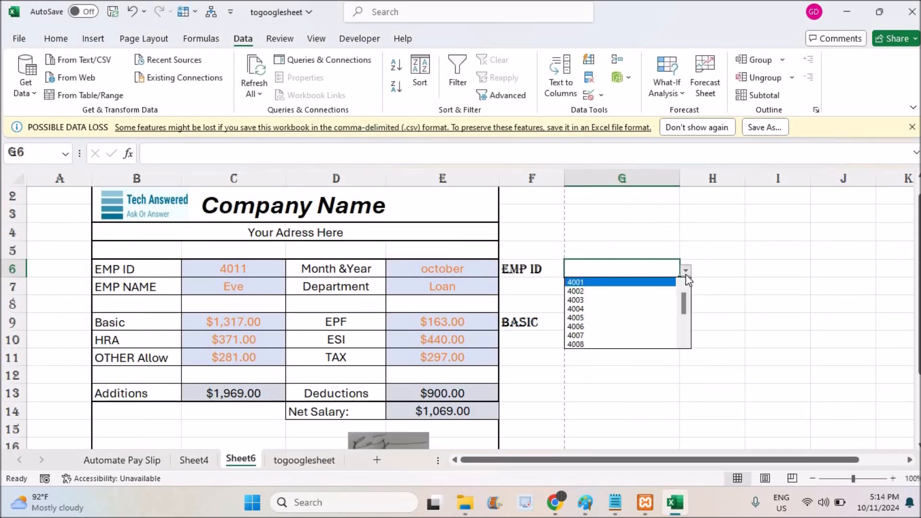
{"action": "left_click", "coordinate": [624, 327]}
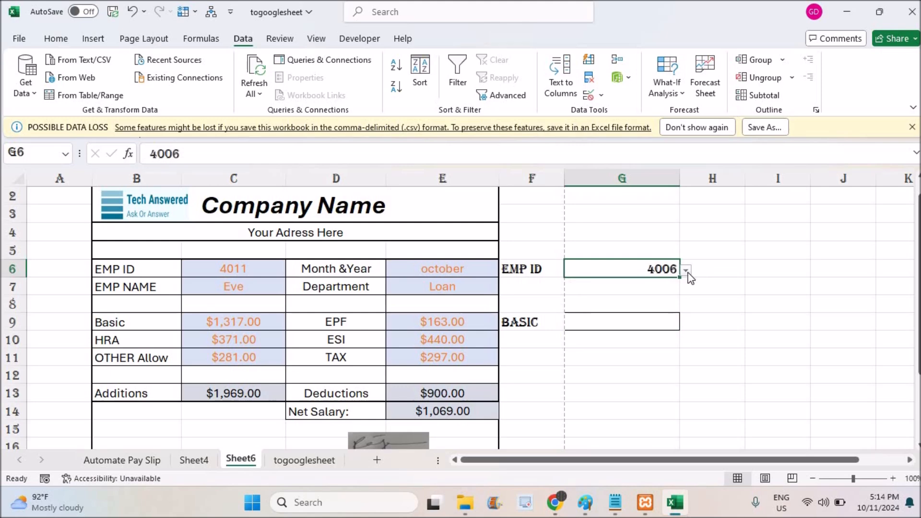
{"action": "left_click", "coordinate": [687, 273]}
{"action": "scroll", "coordinate": [648, 332], "scroll_direction": "down", "scroll_amount": 2}
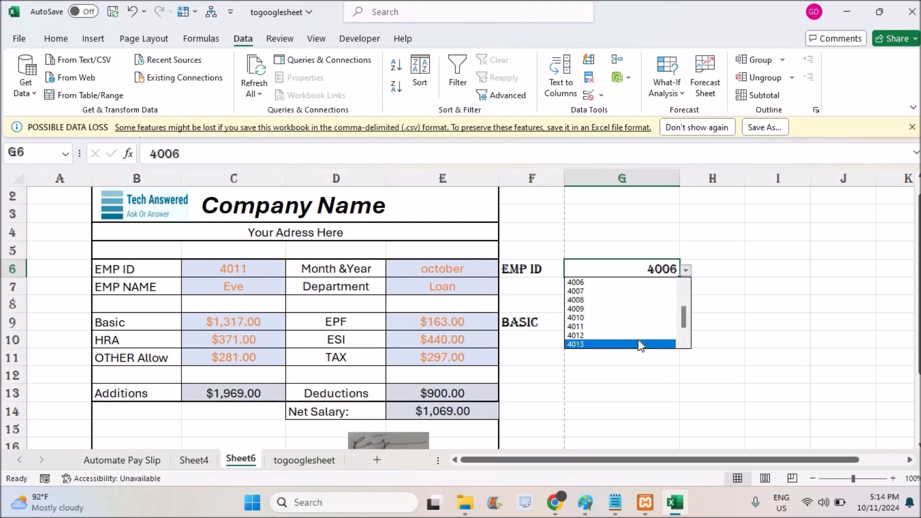
{"action": "left_click", "coordinate": [638, 340]}
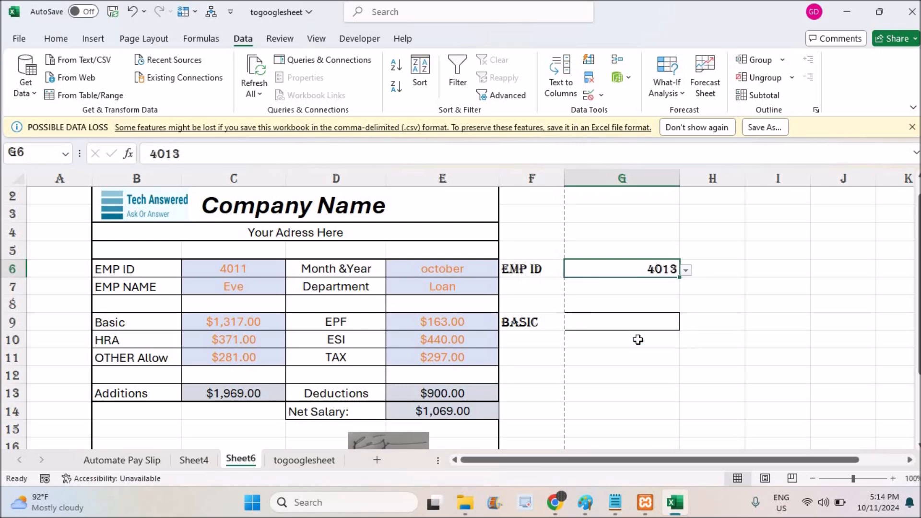
{"action": "left_click", "coordinate": [688, 270]}
{"action": "left_click", "coordinate": [598, 297]}
{"action": "left_click", "coordinate": [635, 335]}
- Examine how the employee IDs line up with the Basic column on togooglesheet, and return to cell G9 on Sheet6
{"action": "left_click", "coordinate": [623, 321]}
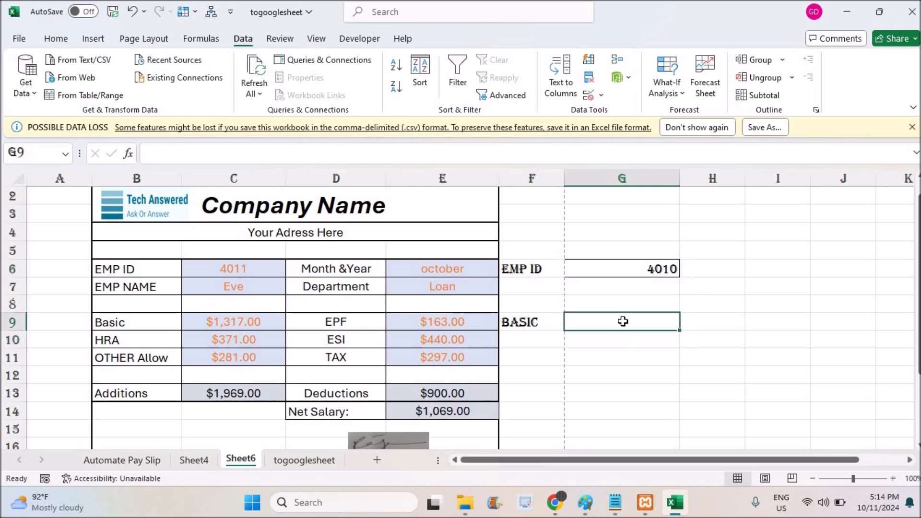
{"action": "left_click", "coordinate": [304, 461]}
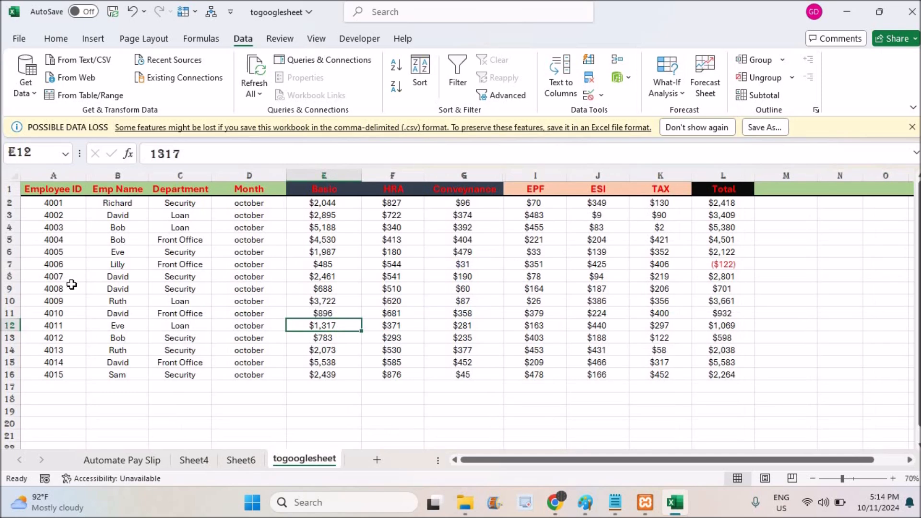
{"action": "left_click", "coordinate": [58, 298]}
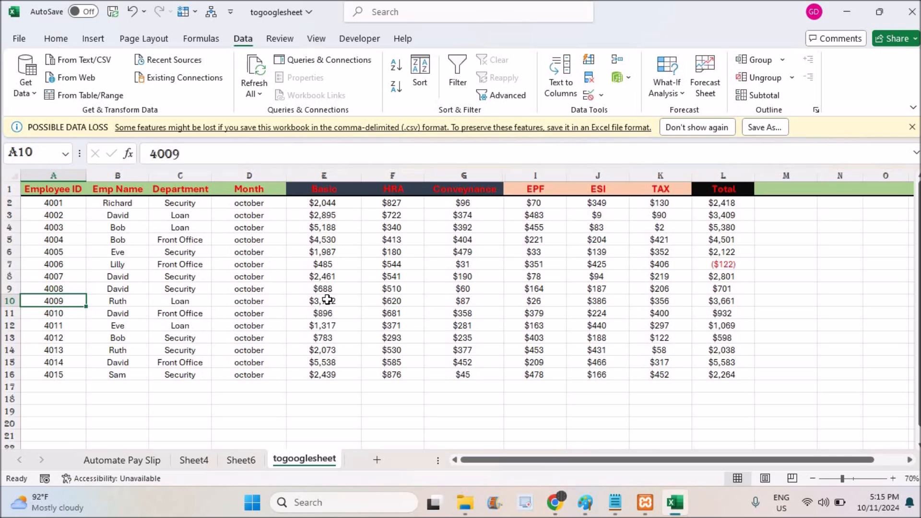
{"action": "left_click", "coordinate": [241, 459]}
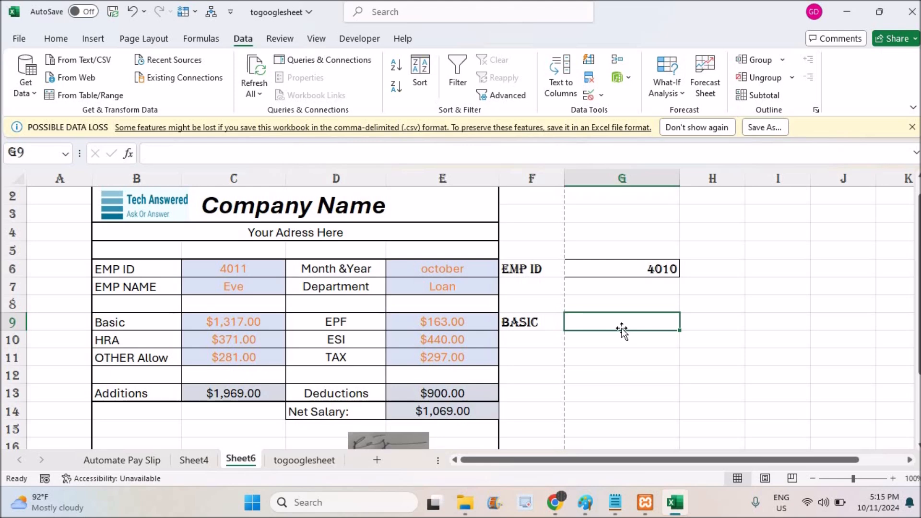
- Start a VLOOKUP formula in cell G9 beside the BASIC label
{"action": "type", "text": "="}
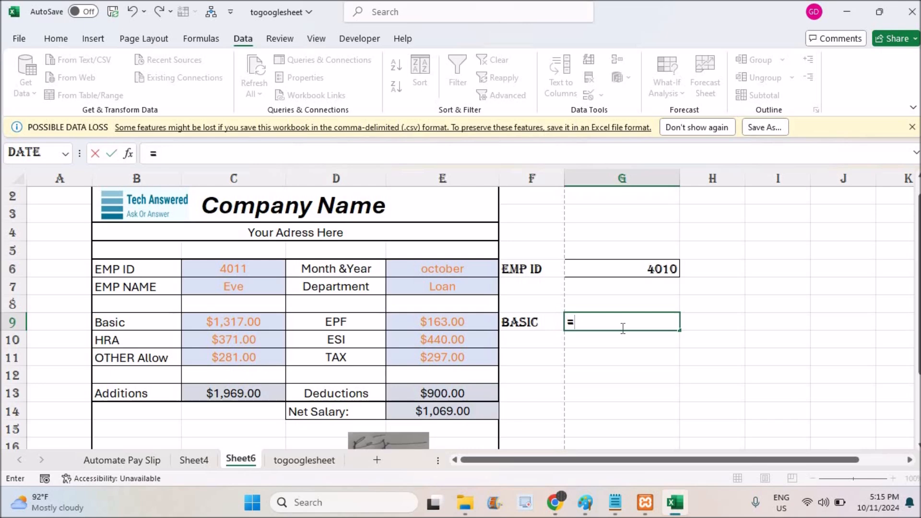
{"action": "type", "text": "VLOOK"}
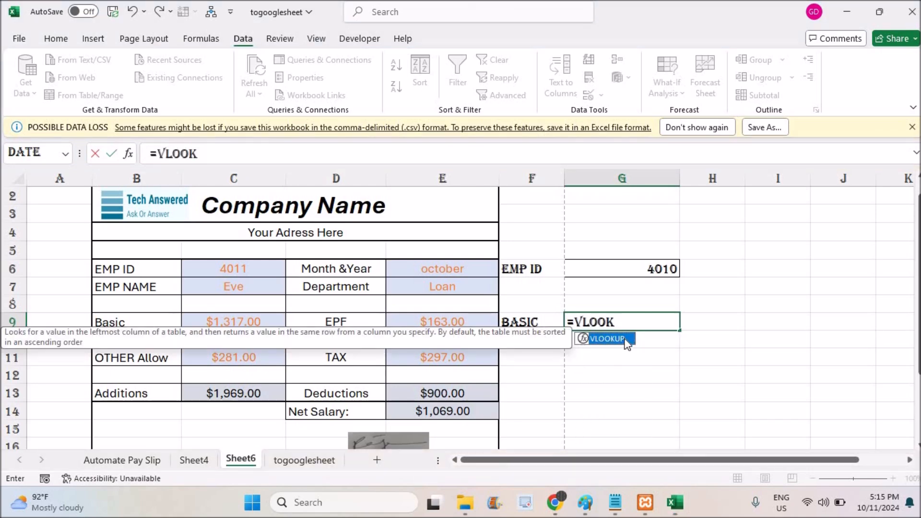
{"action": "double_click", "coordinate": [626, 340]}
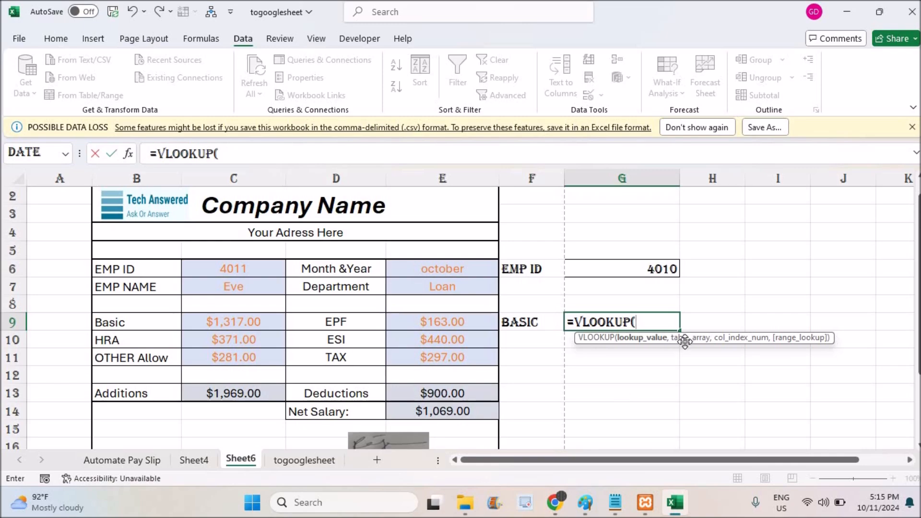
{"action": "left_click", "coordinate": [305, 460]}
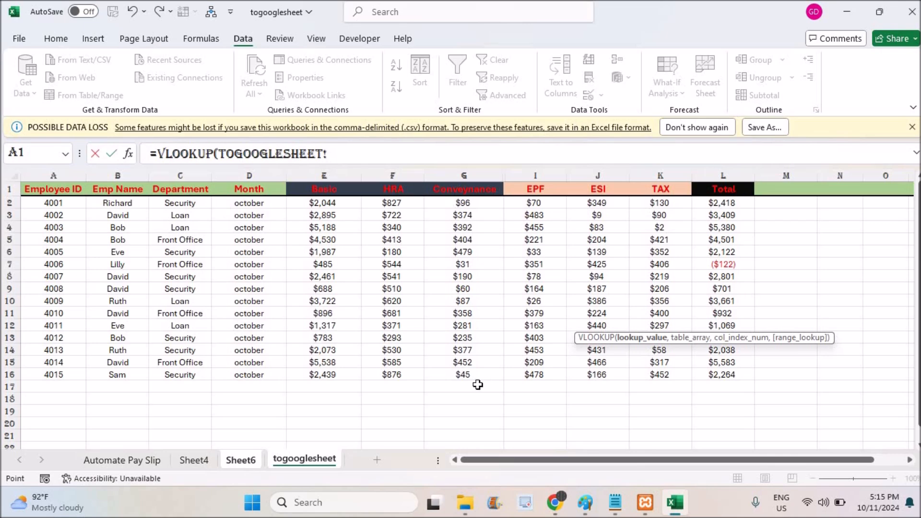
{"action": "left_click", "coordinate": [241, 460]}
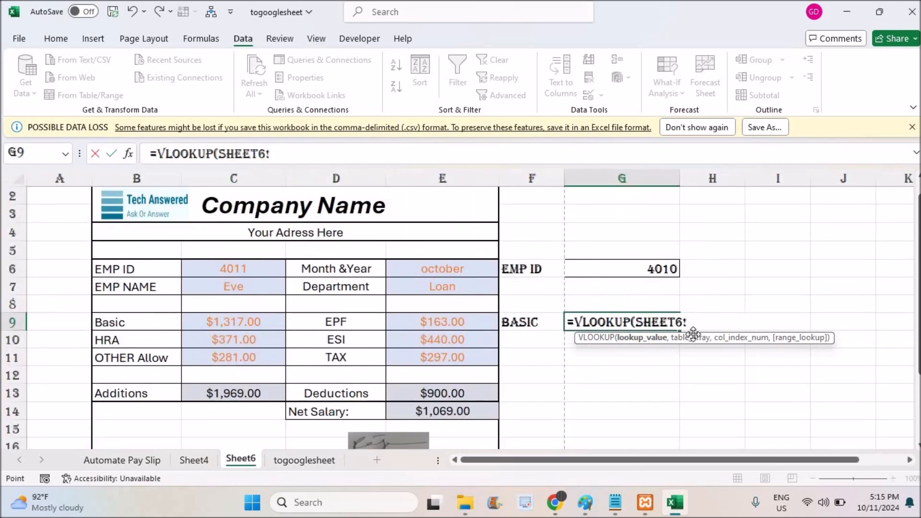
{"action": "key", "text": "BackSpace"}
{"action": "key", "text": "BackSpace"}
{"action": "key", "text": "BackSpace"}
{"action": "key", "text": "BackSpace"}
{"action": "key", "text": "BackSpace"}
{"action": "key", "text": "BackSpace"}
{"action": "key", "text": "BackSpace"}
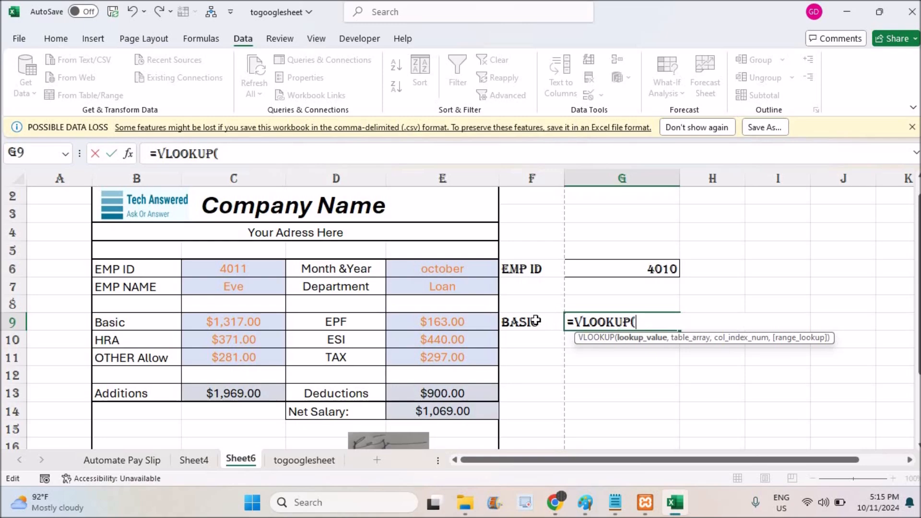
{"action": "left_click", "coordinate": [318, 464]}
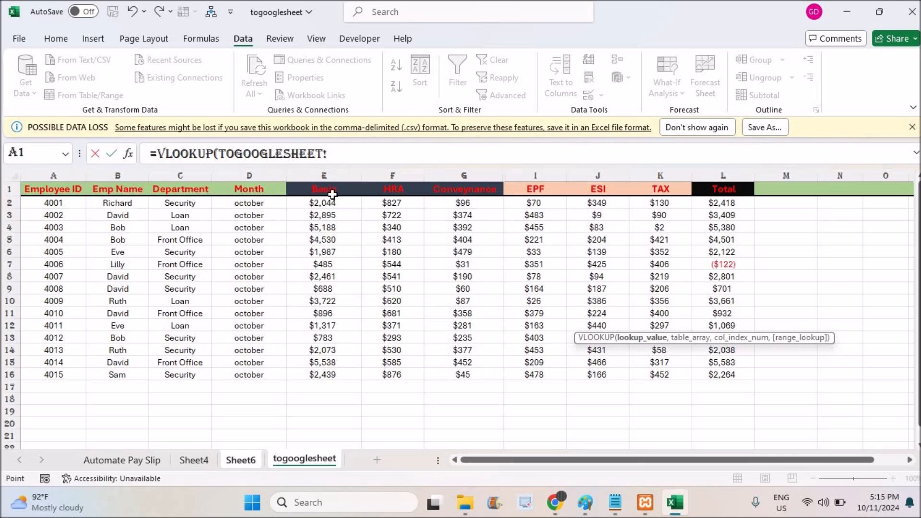
{"action": "left_click", "coordinate": [243, 460]}
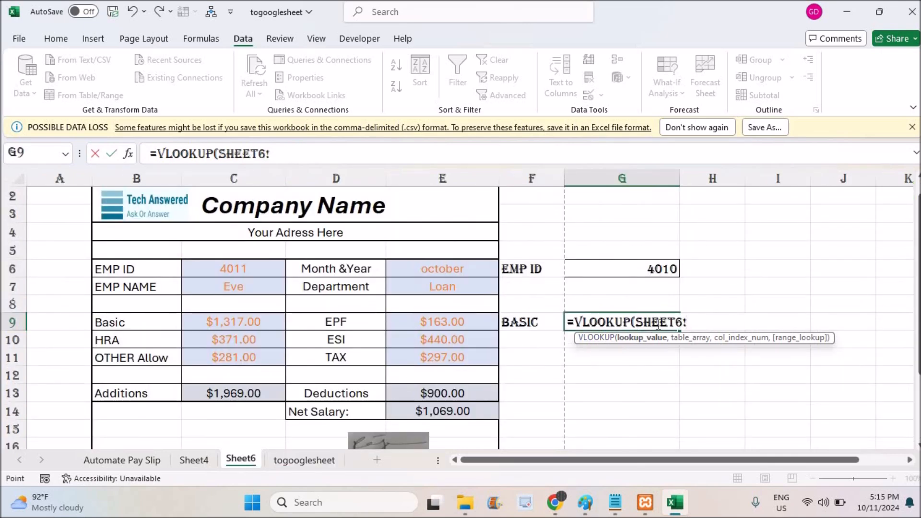
{"action": "key", "text": "BackSpace"}
{"action": "key", "text": "BackSpace"}
{"action": "key", "text": "BackSpace"}
{"action": "key", "text": "BackSpace"}
{"action": "key", "text": "BackSpace"}
{"action": "key", "text": "BackSpace"}
{"action": "key", "text": "BackSpace"}
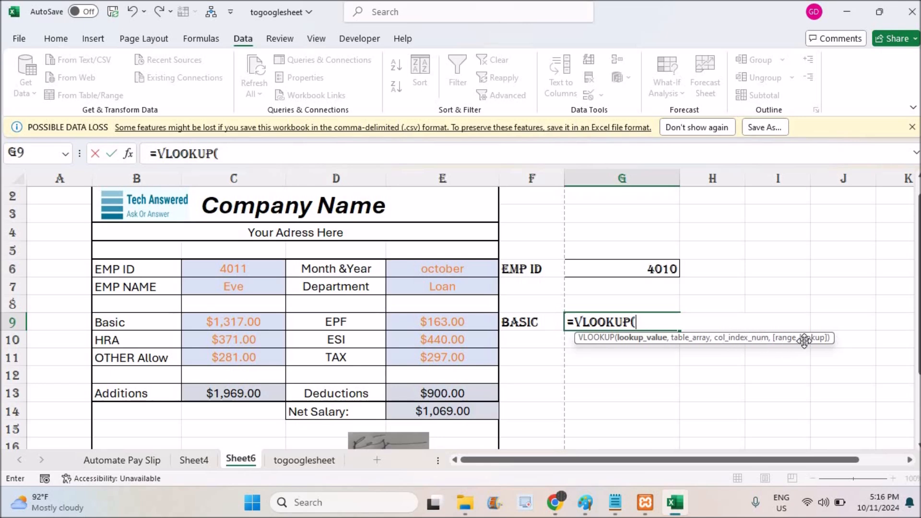
{"action": "left_click", "coordinate": [314, 462]}
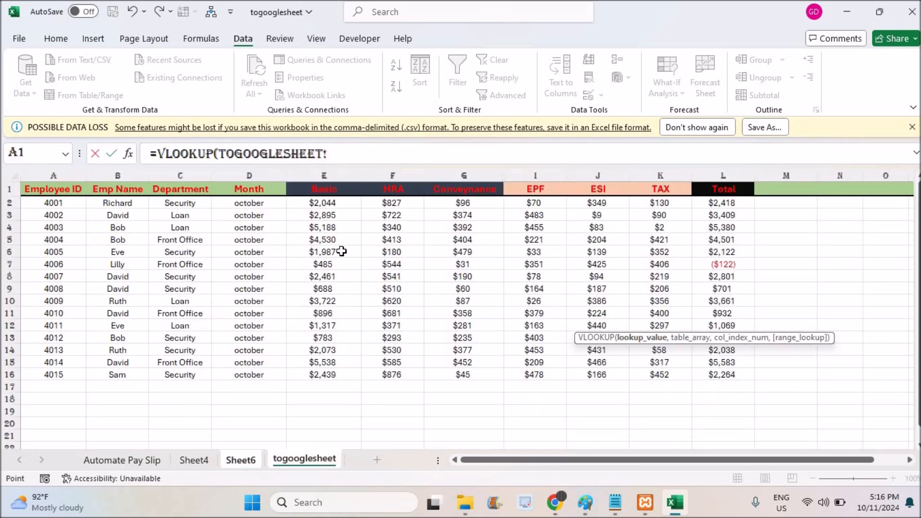
{"action": "left_click", "coordinate": [249, 462]}
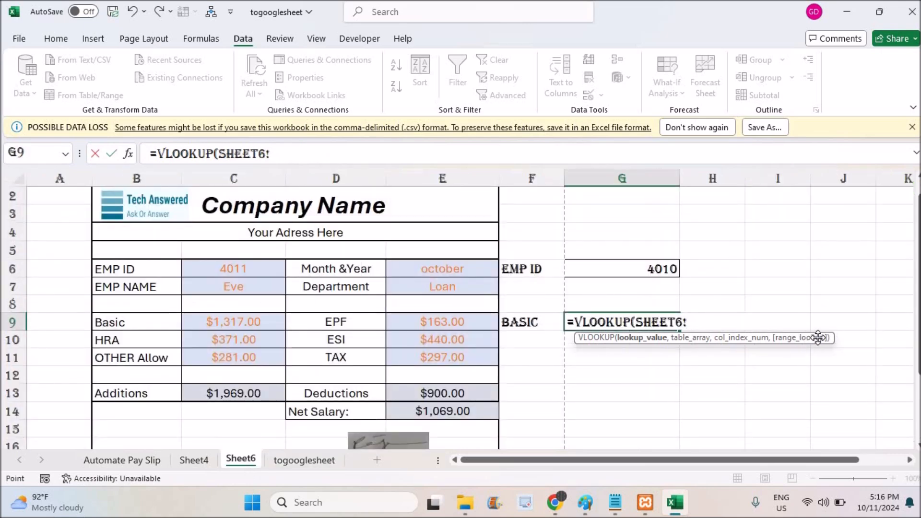
{"action": "key", "text": "BackSpace"}
{"action": "key", "text": "BackSpace"}
{"action": "key", "text": "BackSpace"}
{"action": "key", "text": "BackSpace"}
{"action": "key", "text": "BackSpace"}
{"action": "key", "text": "BackSpace"}
{"action": "key", "text": "BackSpace"}
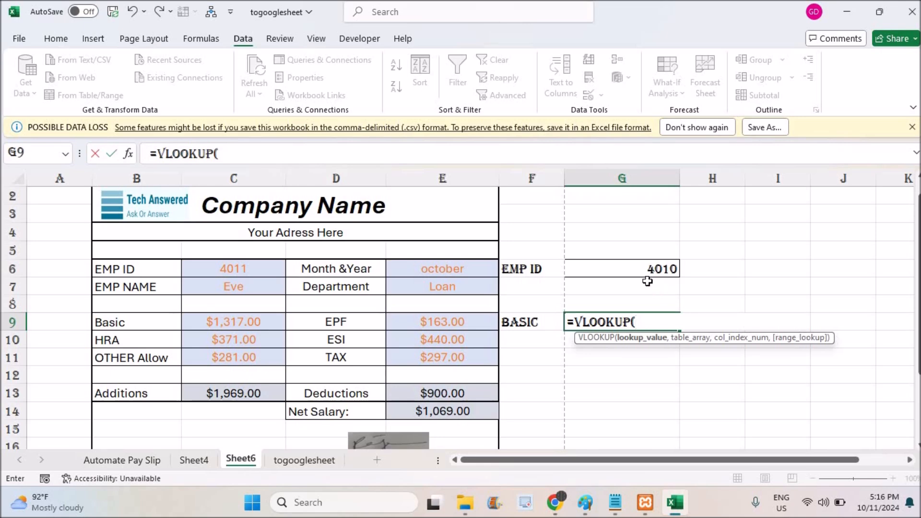
- Give the VLOOKUP cell G6 on Sheet6 as its lookup value and togooglesheet range A2:L16 as its table array
{"action": "left_click", "coordinate": [634, 269]}
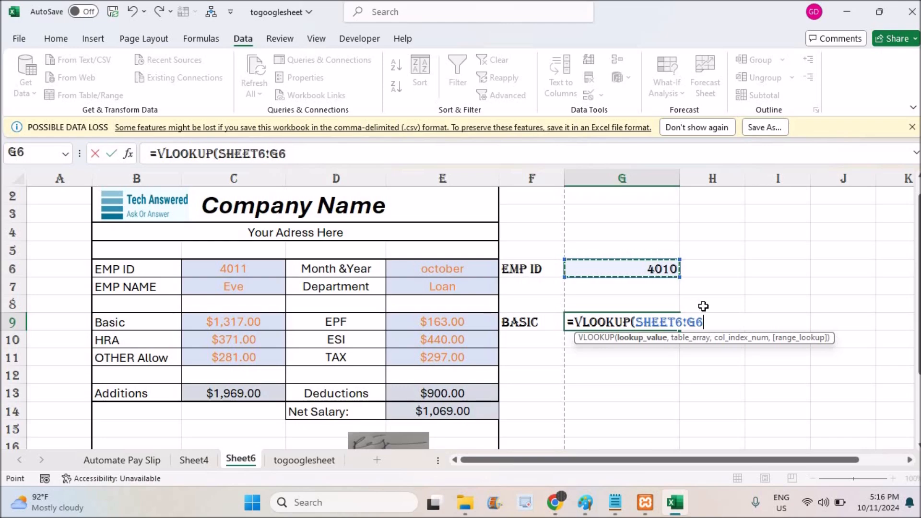
{"action": "type", "text": ","}
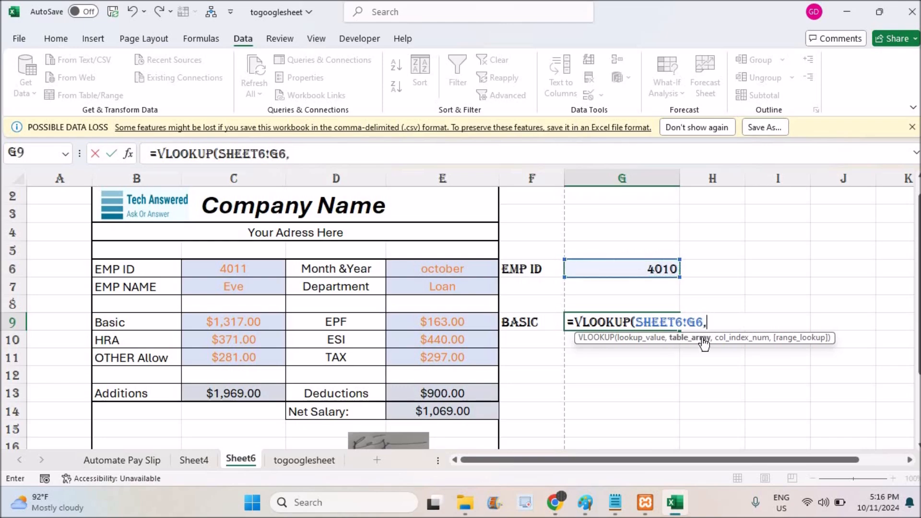
{"action": "left_click", "coordinate": [326, 462]}
{"action": "left_click", "coordinate": [70, 203]}
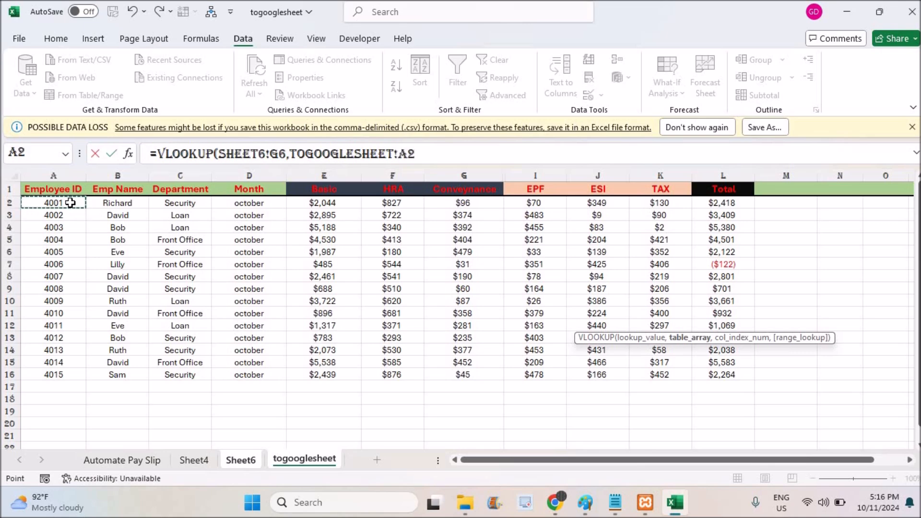
{"action": "key", "text": "shift+Right"}
{"action": "key", "text": "ctrl+shift+Right"}
{"action": "key", "text": "shift+Right"}
{"action": "key", "text": "shift+Right"}
{"action": "key", "text": "shift+Right"}
{"action": "key", "text": "shift+Left"}
{"action": "key", "text": "shift+Left"}
{"action": "key", "text": "shift+Left"}
{"action": "key", "text": "shift+Left"}
{"action": "key", "text": "shift+Right"}
{"action": "key", "text": "shift+Down"}
{"action": "key", "text": "shift+Down"}
{"action": "key", "text": "shift+Down"}
{"action": "key", "text": "shift+Down"}
{"action": "key", "text": "shift+Down"}
{"action": "key", "text": "shift+Down"}
{"action": "key", "text": "shift+Down"}
{"action": "key", "text": "shift+Down"}
{"action": "key", "text": "shift+Down"}
{"action": "key", "text": "shift+Down"}
{"action": "key", "text": "shift+Down"}
{"action": "key", "text": "shift+Down"}
{"action": "key", "text": "shift+Down"}
{"action": "key", "text": "shift+Down"}
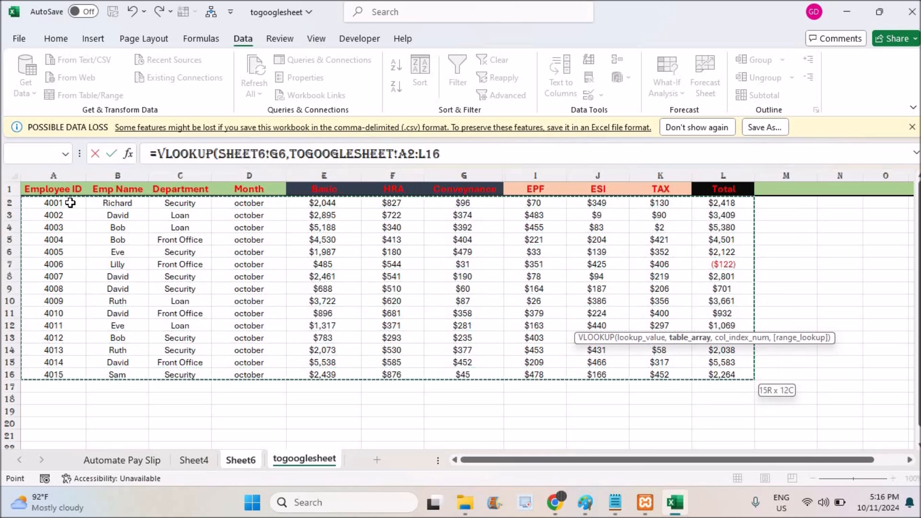
{"action": "type", "text": ","}
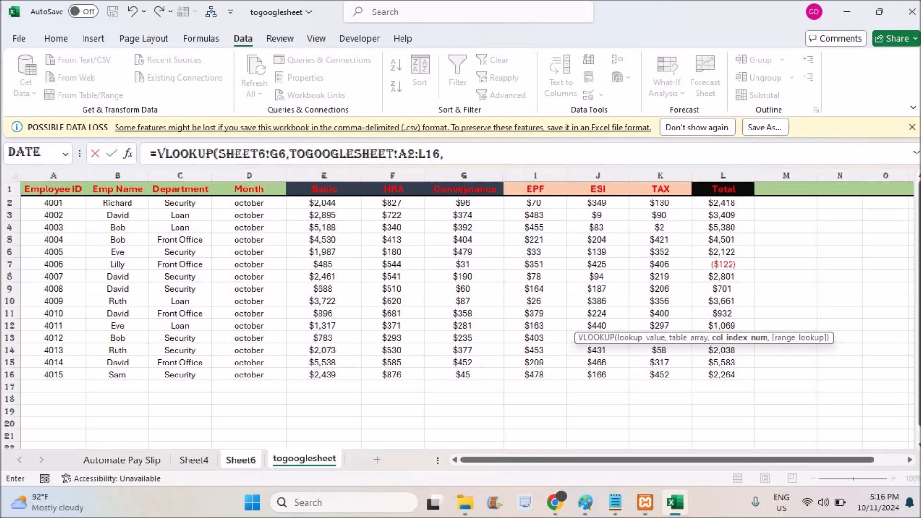
- Complete the VLOOKUP with column index 5 and FALSE for an exact match, and enter the formula
{"action": "left_click", "coordinate": [473, 156]}
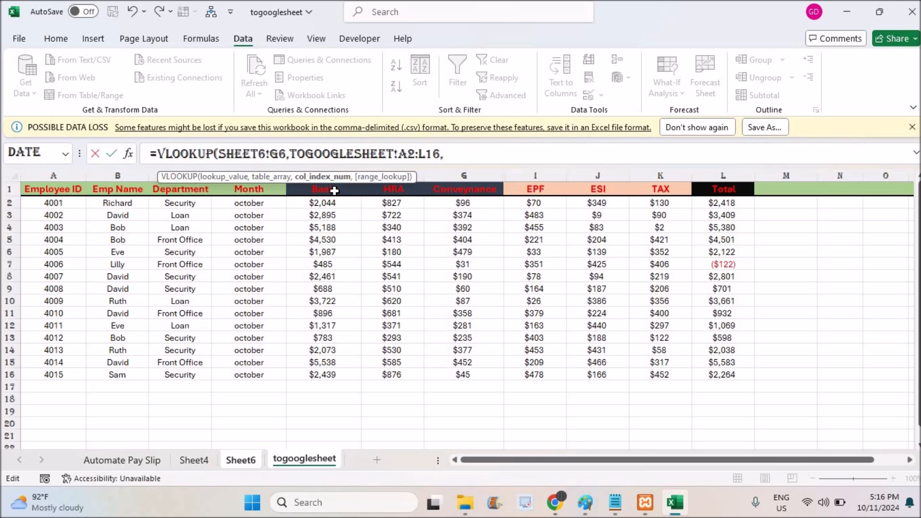
{"action": "type", "text": ","}
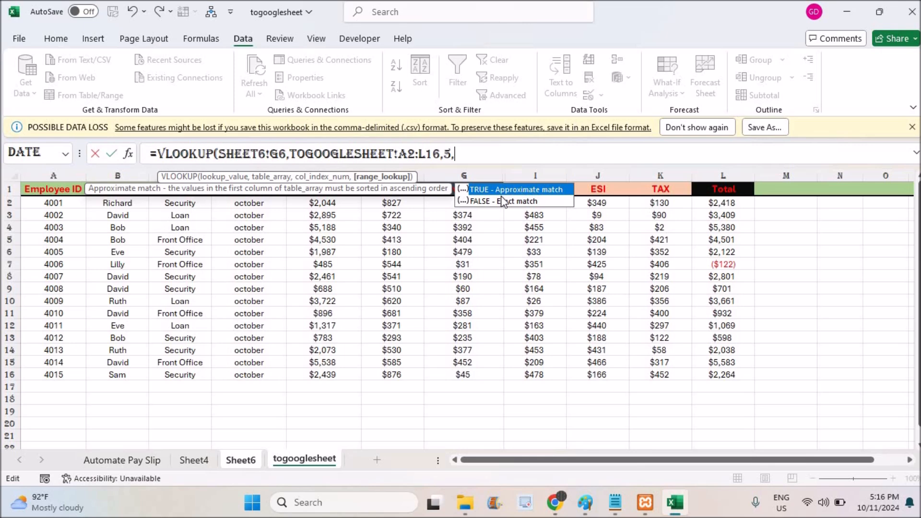
{"action": "left_click", "coordinate": [522, 201]}
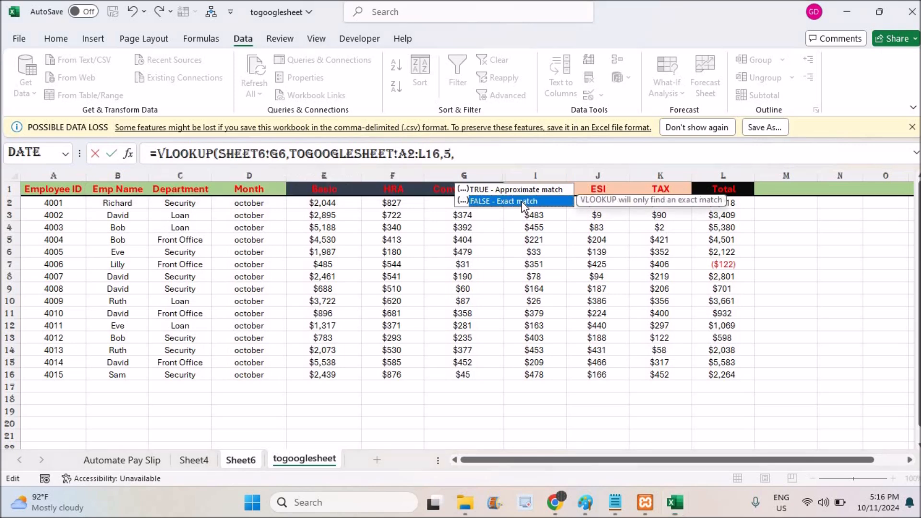
{"action": "double_click", "coordinate": [522, 201]}
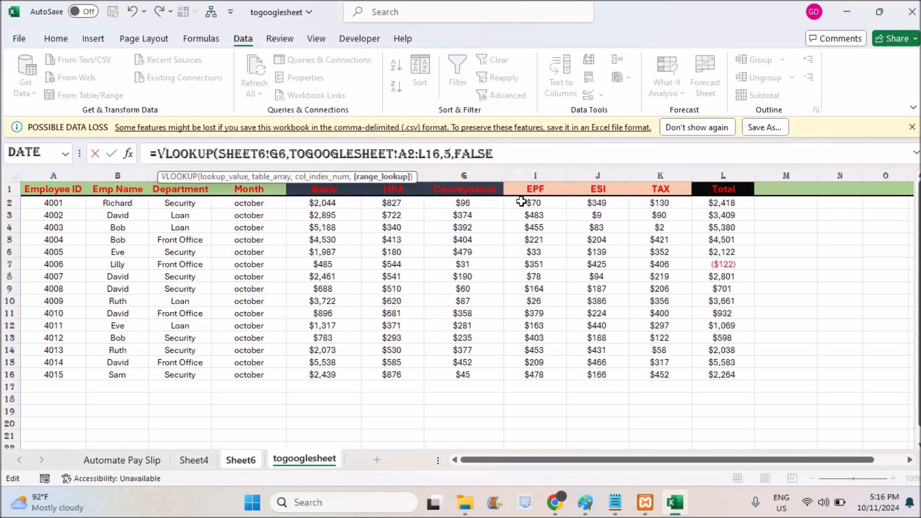
{"action": "type", "text": ")"}
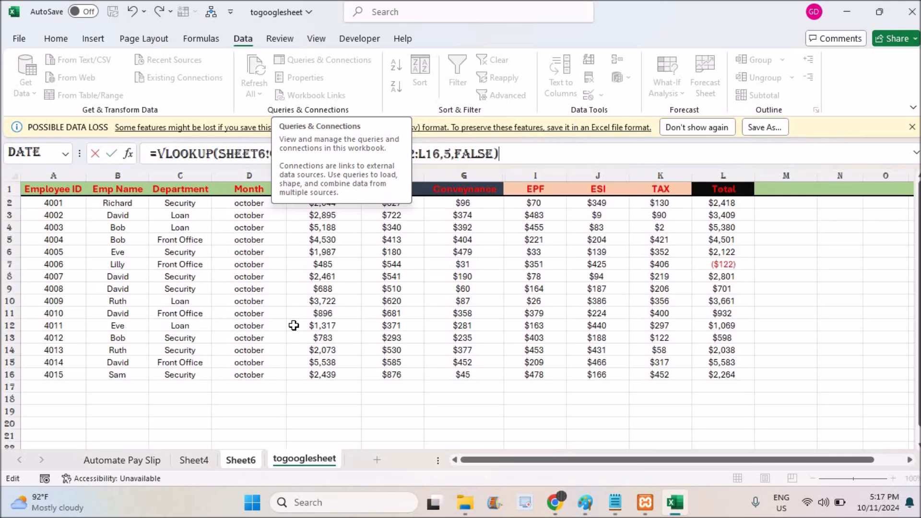
{"action": "key", "text": "Return"}
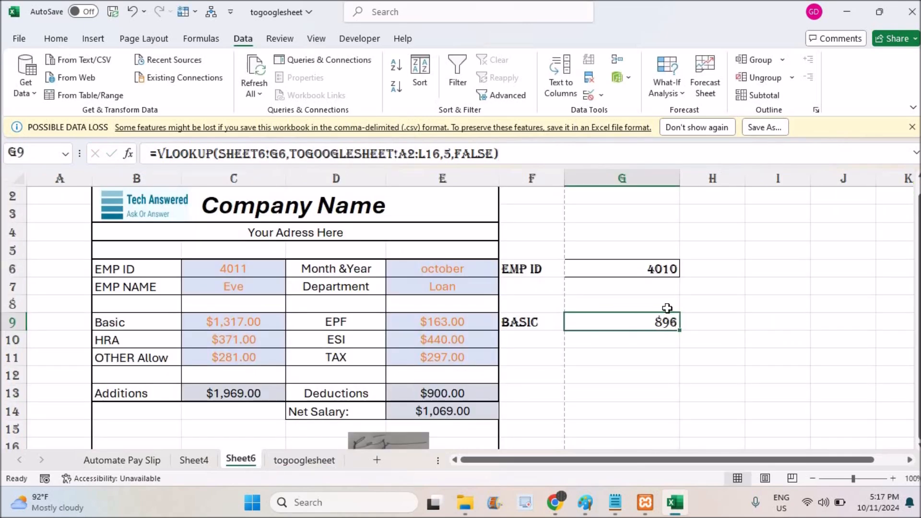
- Check the Basic pay in row 11 of togooglesheet against the lookup result, and return to Sheet6
{"action": "left_click", "coordinate": [315, 459]}
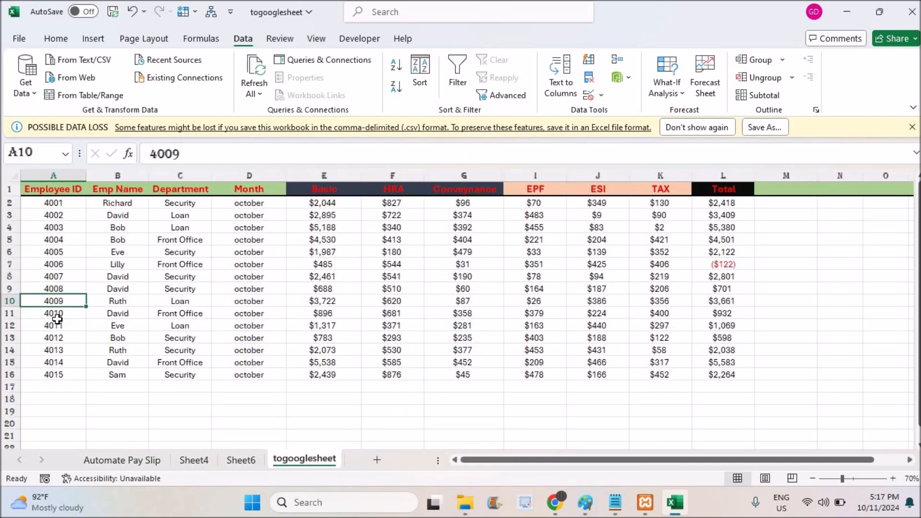
{"action": "left_click", "coordinate": [56, 317]}
{"action": "left_click", "coordinate": [10, 314]}
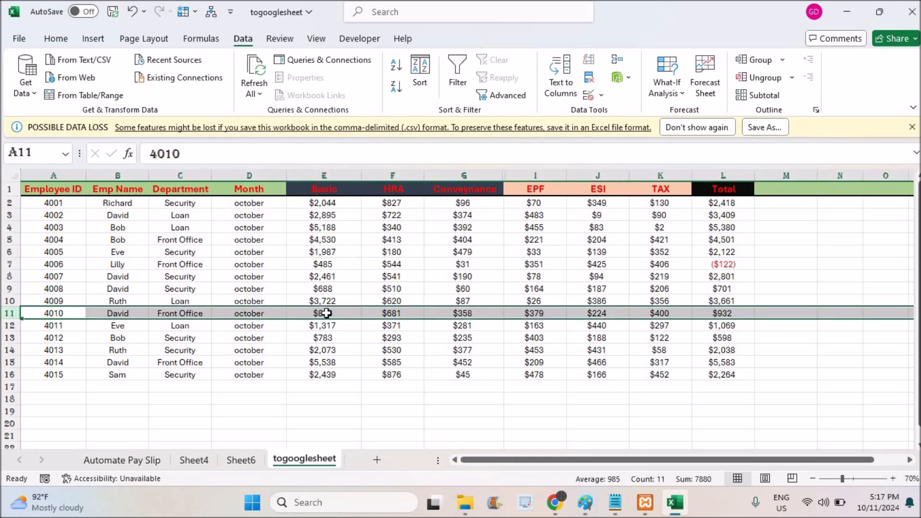
{"action": "left_click", "coordinate": [242, 462]}
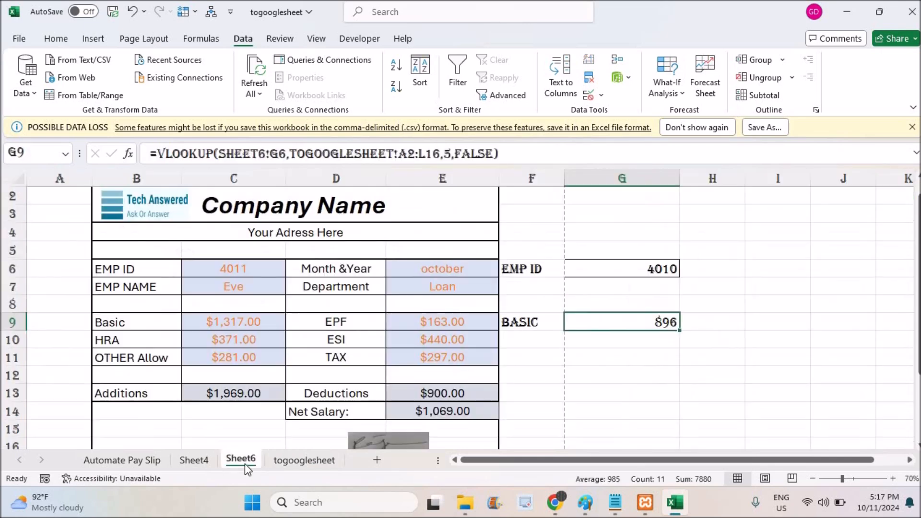
- Choose the last employee ID from the dropdown list in cell G6 beside the EMP ID label
{"action": "left_click", "coordinate": [665, 272]}
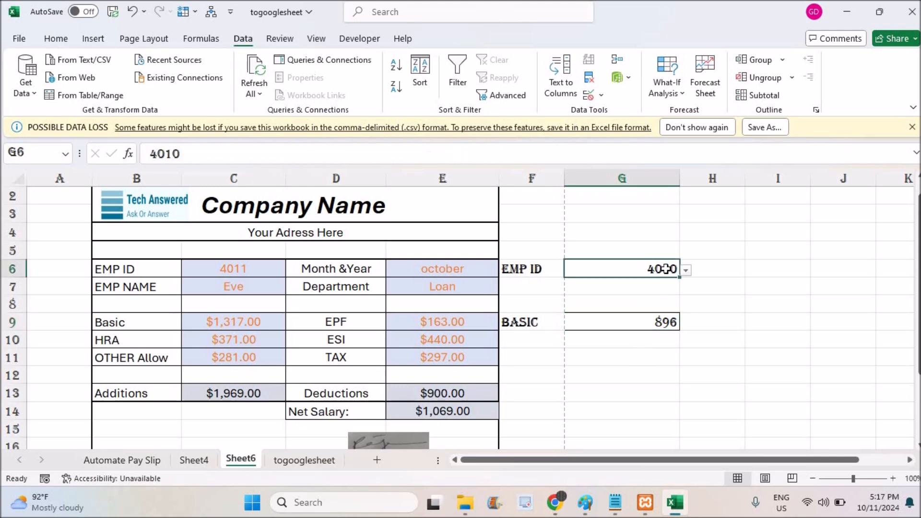
{"action": "left_click", "coordinate": [686, 271]}
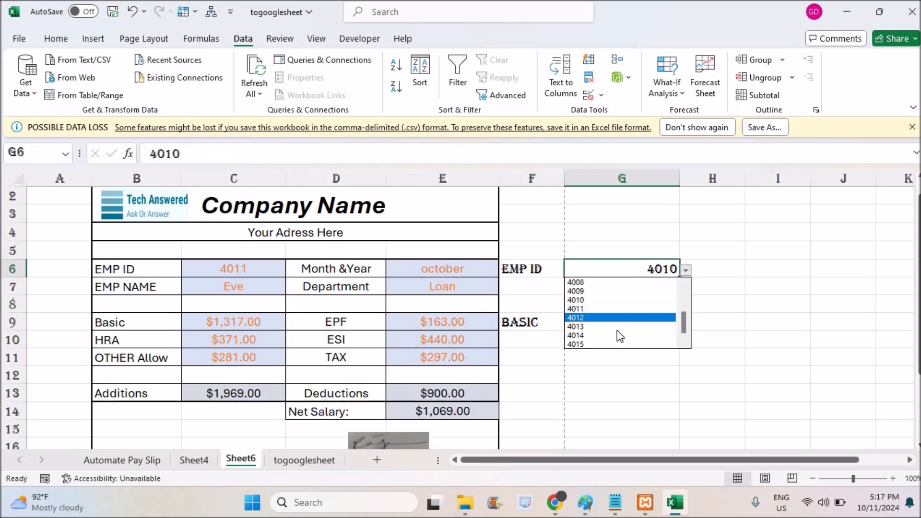
{"action": "left_click", "coordinate": [613, 343]}
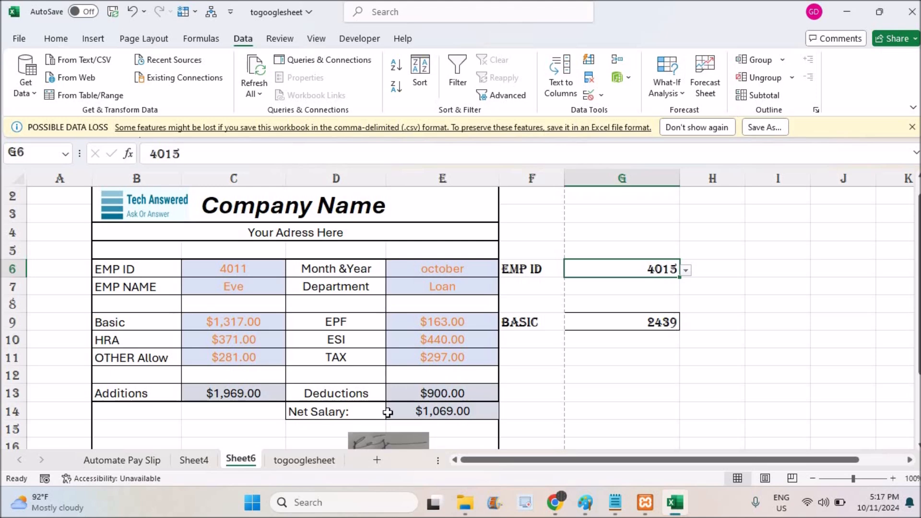
- Compare the Basic pay in row 16 of togooglesheet with the new lookup result, and go back to Sheet6
{"action": "left_click", "coordinate": [298, 461]}
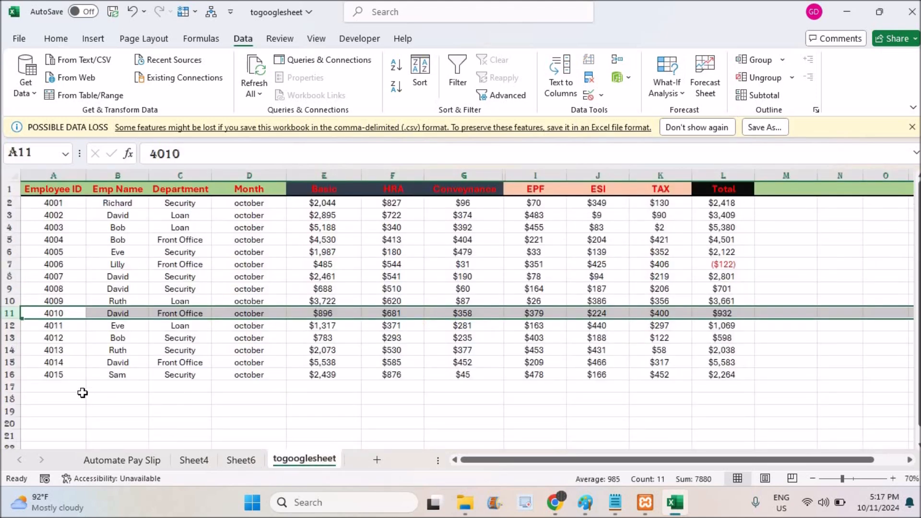
{"action": "left_click", "coordinate": [331, 375]}
{"action": "left_click", "coordinate": [248, 459]}
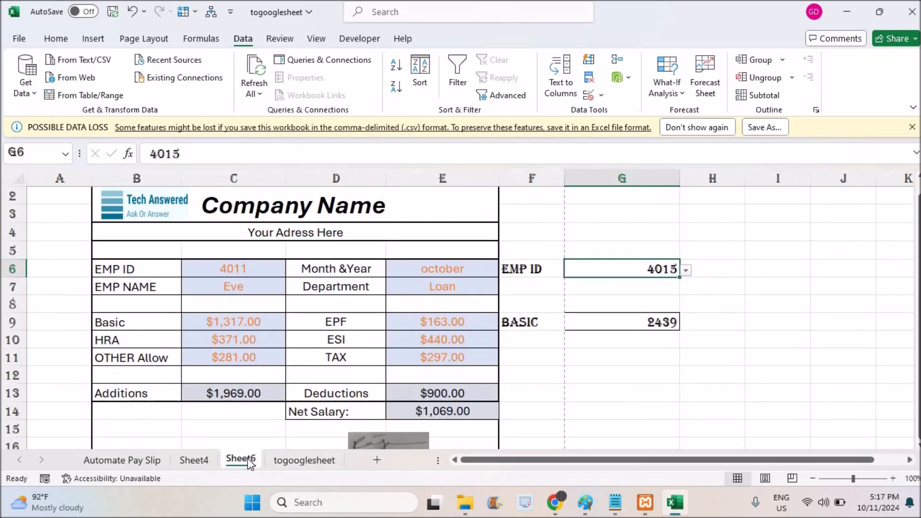